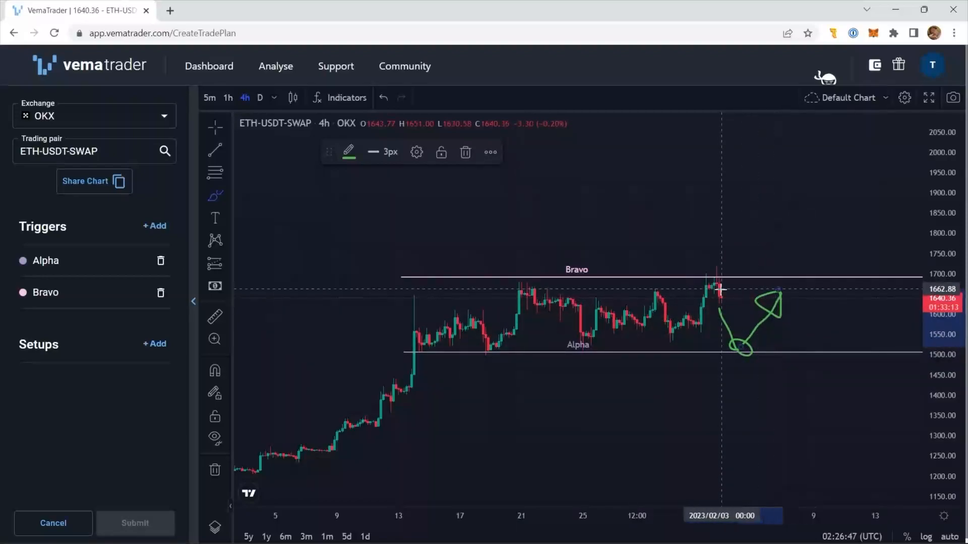
# - Sketch a rising path from the latest candle with the brush, and undo the green brush strokes on the chart
pyautogui.moveTo(718, 287)
pyautogui.mouseDown()
pyautogui.moveTo(756, 245)
pyautogui.moveTo(764, 283)
pyautogui.moveTo(812, 194)
pyautogui.moveTo(823, 250)
pyautogui.moveTo(806, 190)
pyautogui.mouseUp()
pyautogui.hotkey('ctrl', 'z')
pyautogui.hotkey('ctrl', 'z')
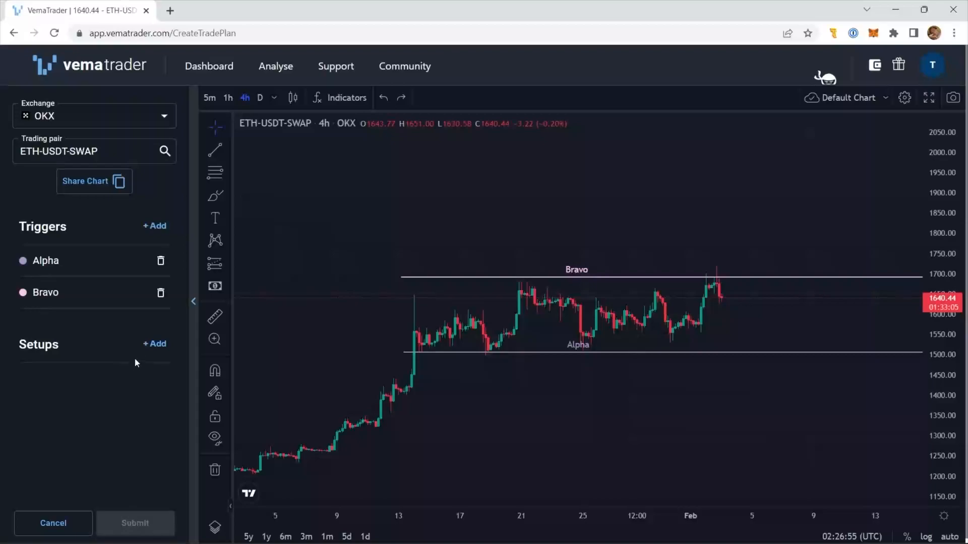
# - Start a new live setup for ETH-USDT-SWAP and choose Alpha as its trigger
pyautogui.click(156, 345)
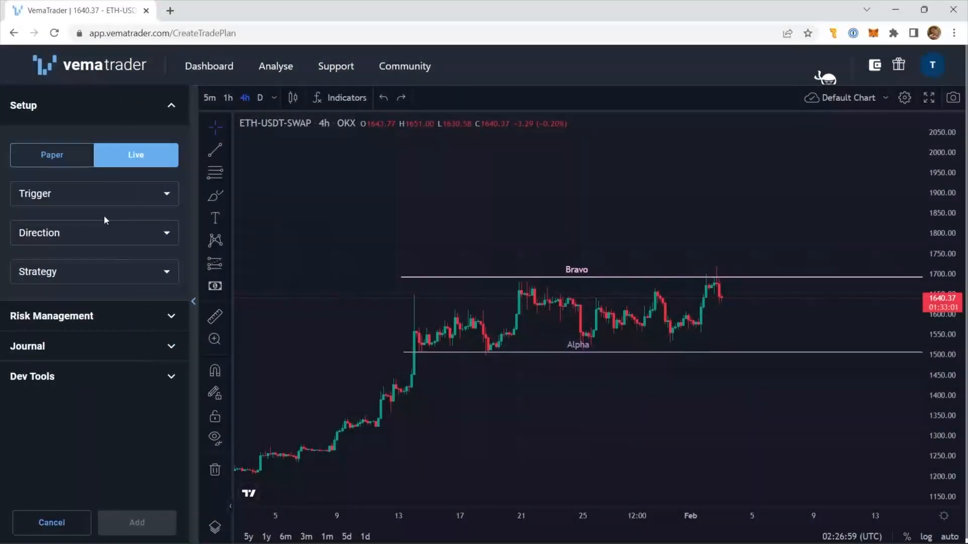
pyautogui.click(101, 204)
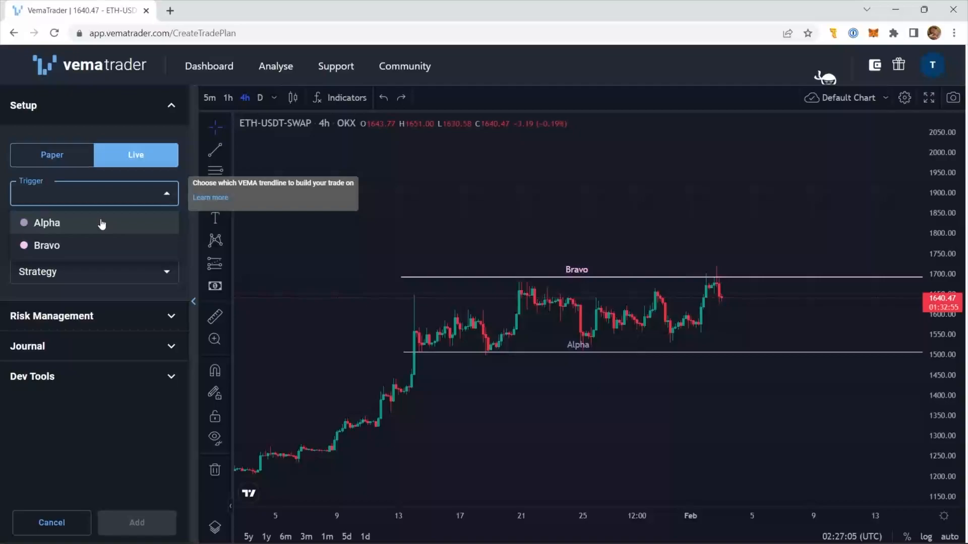
pyautogui.click(102, 224)
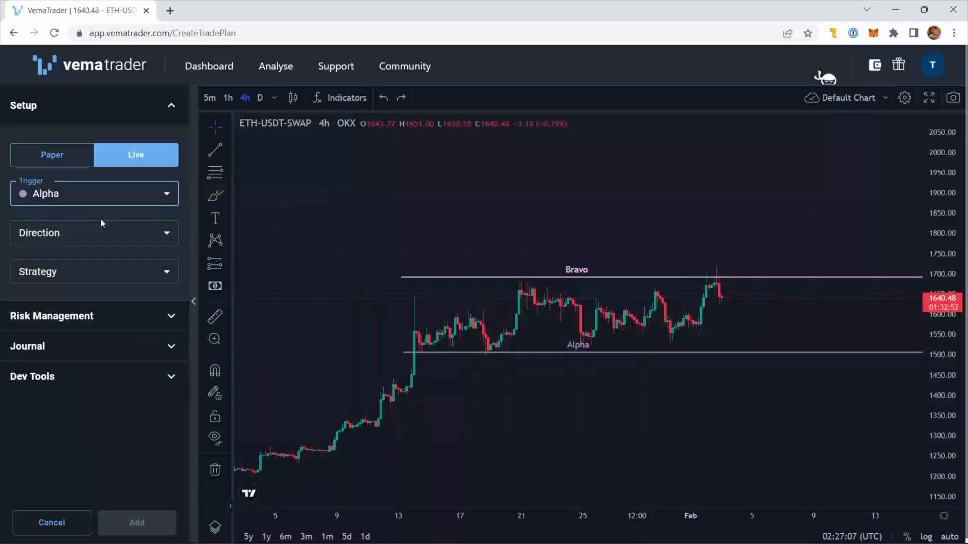
# - Switch to Macro Recorder and open the LongBounce.mrf macro from the SmallScreen folder
pyautogui.hotkey('alt', 'Tab')
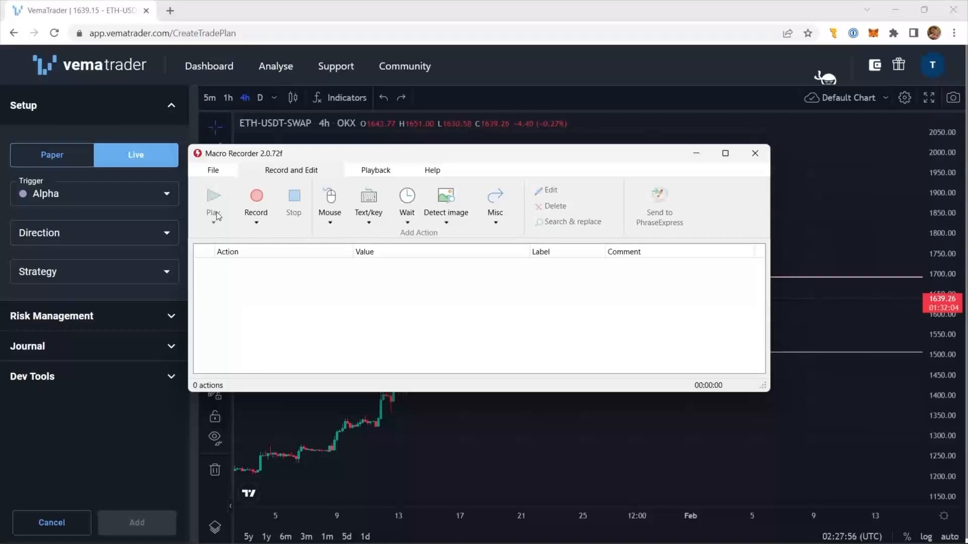
pyautogui.click(207, 173)
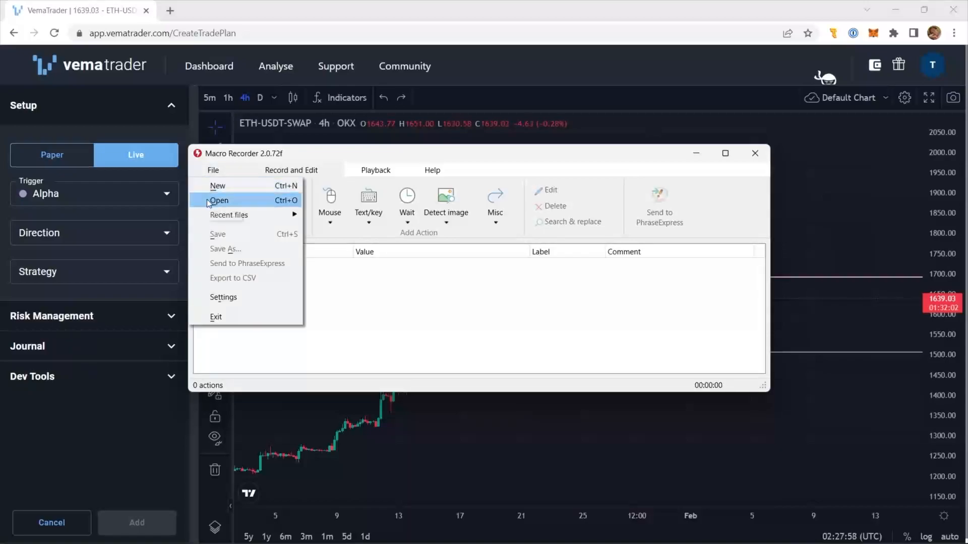
pyautogui.click(219, 200)
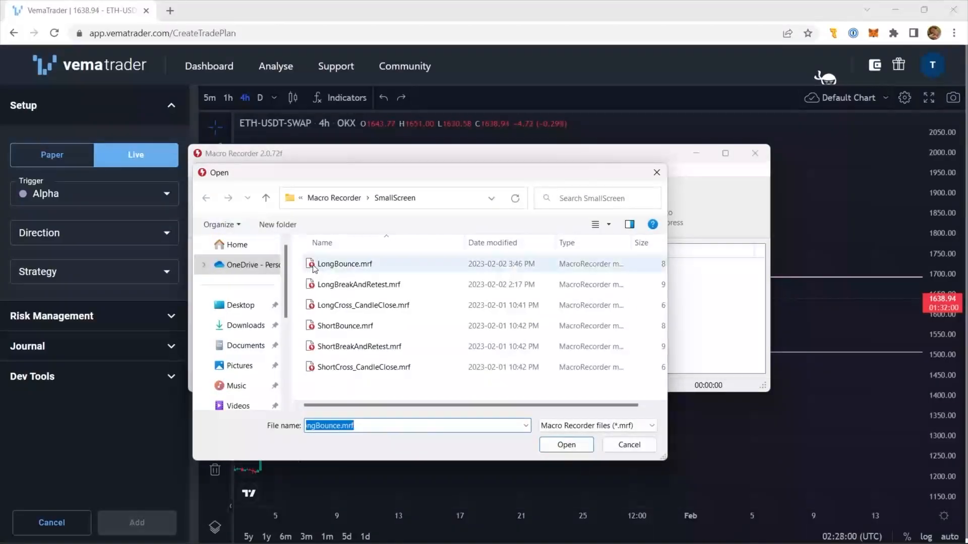
pyautogui.click(373, 267)
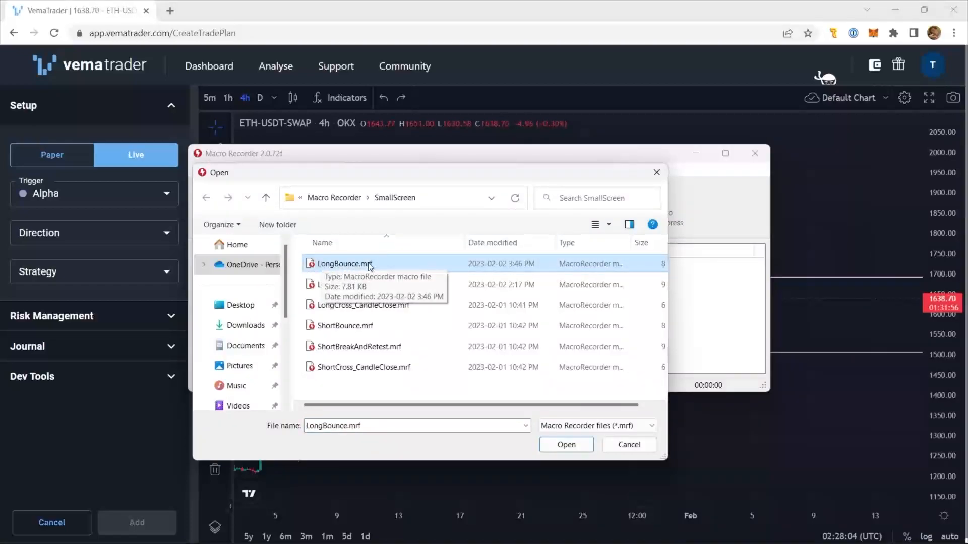
pyautogui.click(395, 307)
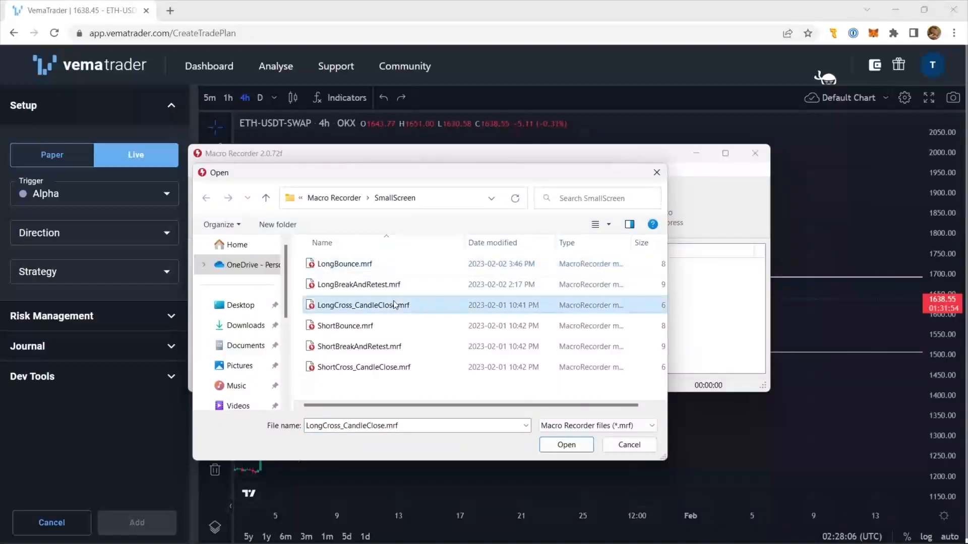
pyautogui.click(400, 348)
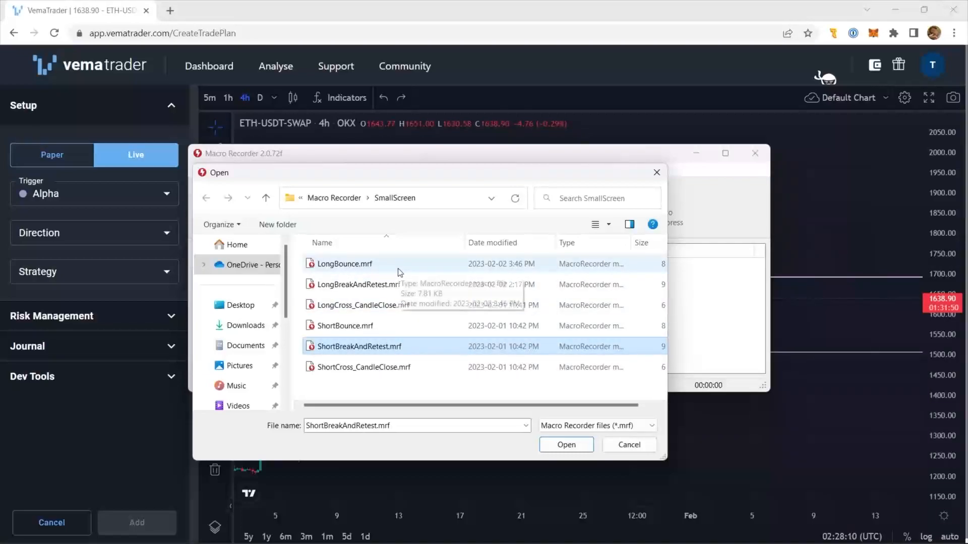
pyautogui.click(379, 268)
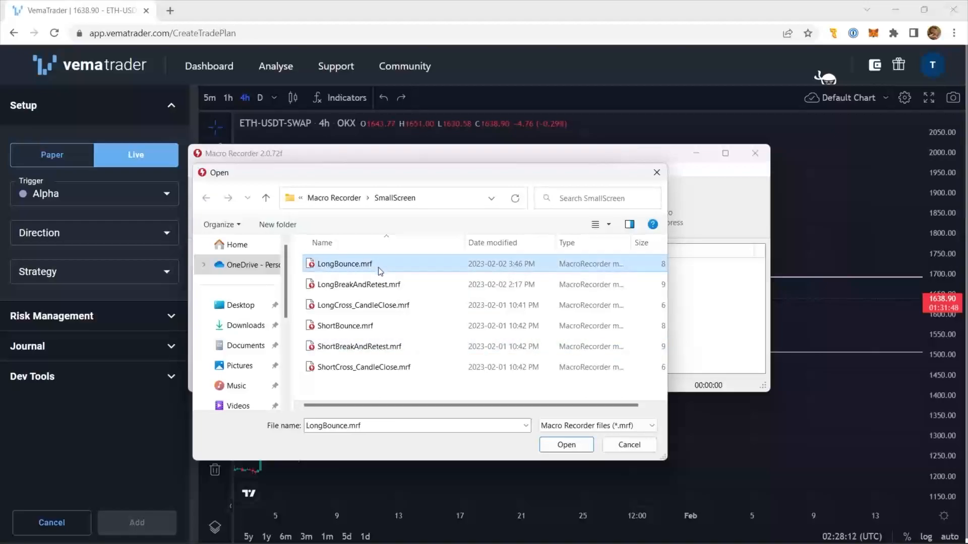
pyautogui.click(564, 448)
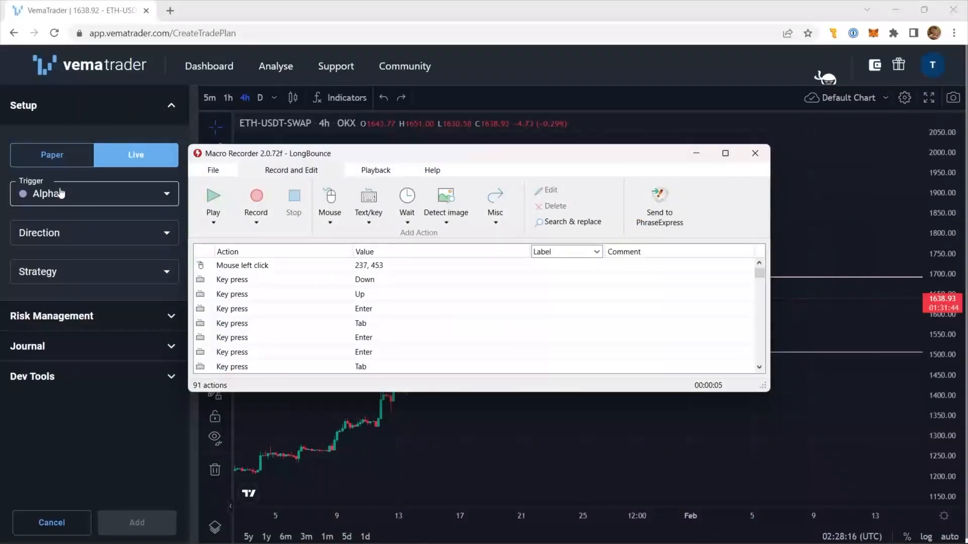
# - Run the LongBounce macro to fill in the Alpha setup, and check its activation, confirmation, invalidation and expiry conditions
pyautogui.click(213, 202)
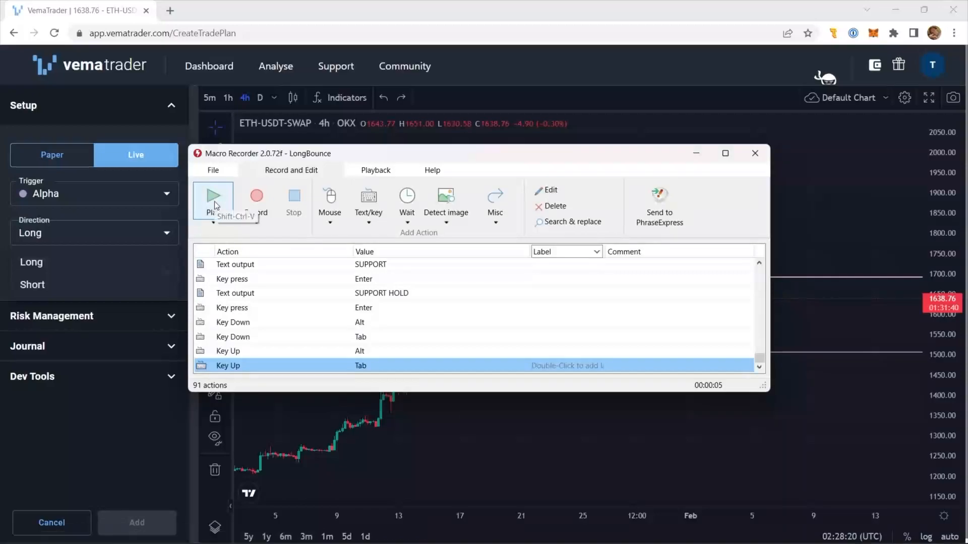
pyautogui.click(258, 14)
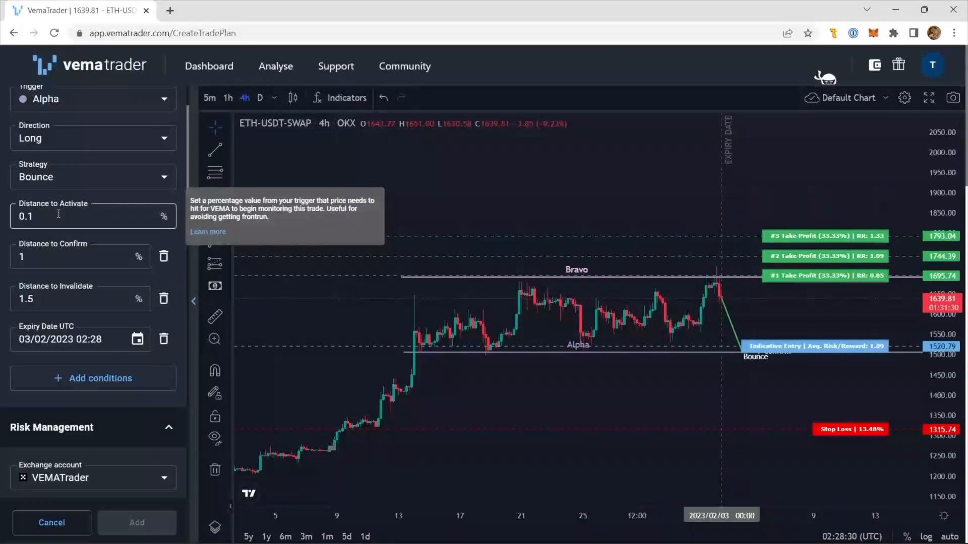
pyautogui.moveTo(49, 256)
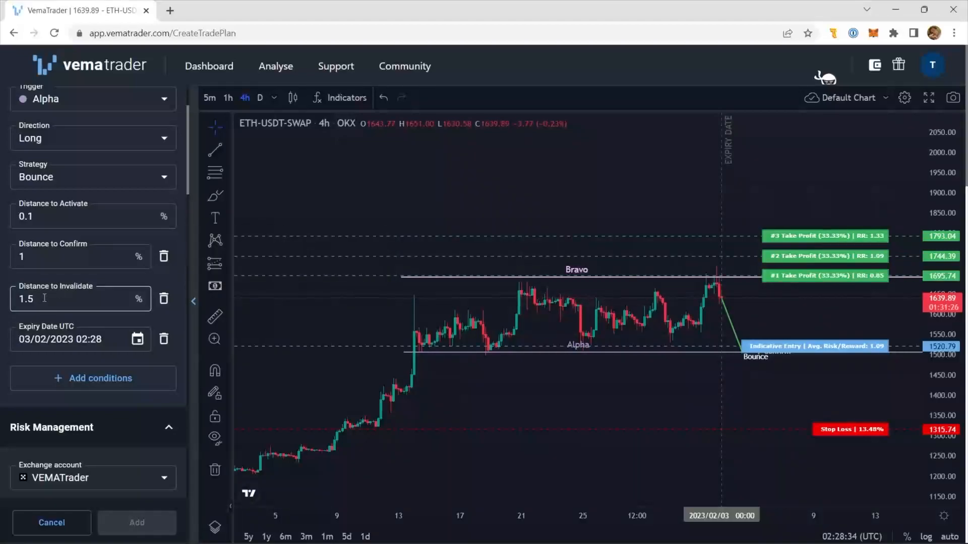
pyautogui.moveTo(44, 299)
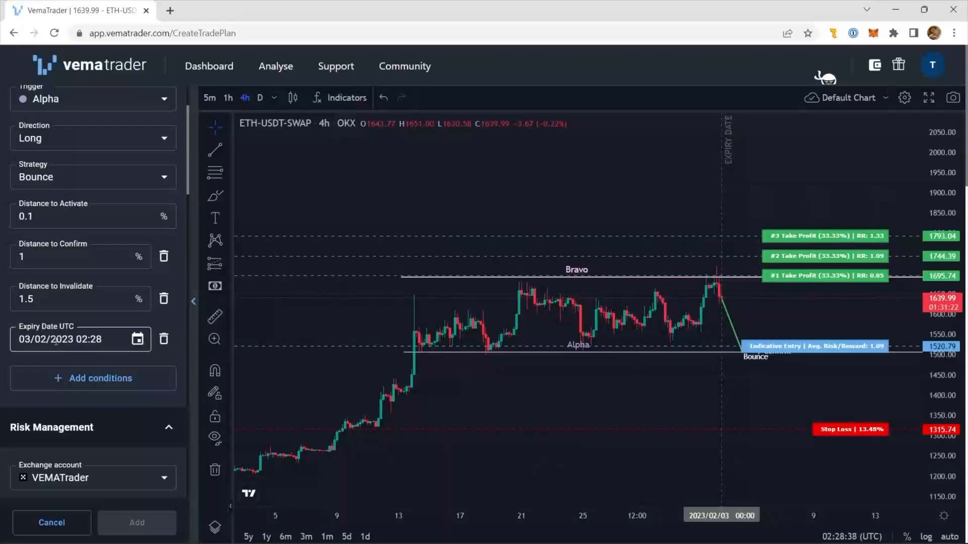
pyautogui.moveTo(56, 341)
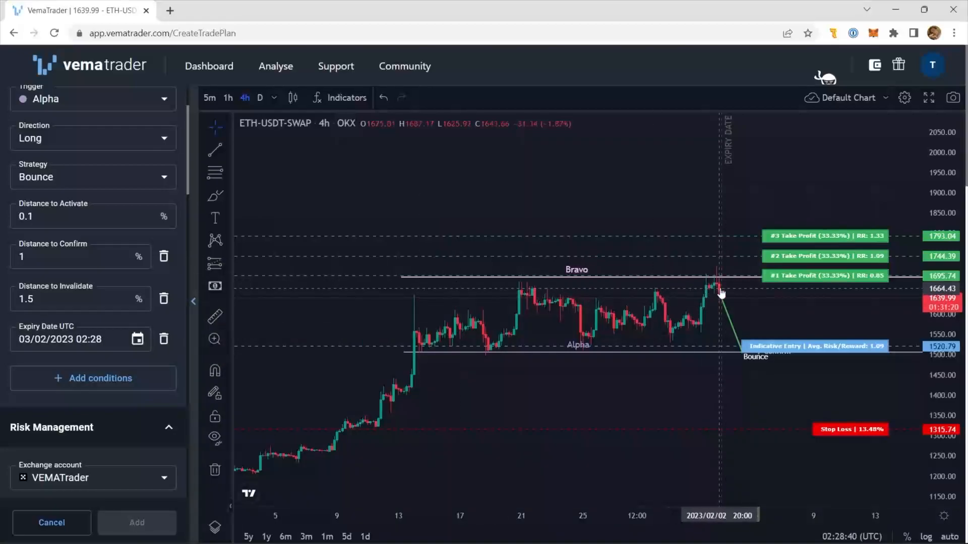
# - Adjust the setup's chart levels: expiry 08/02/2023 08:00, take profits about 1586.64, 1641.09 and 1732.89, stop loss about 1473.07
pyautogui.moveTo(724, 293); pyautogui.dragTo(790, 320)
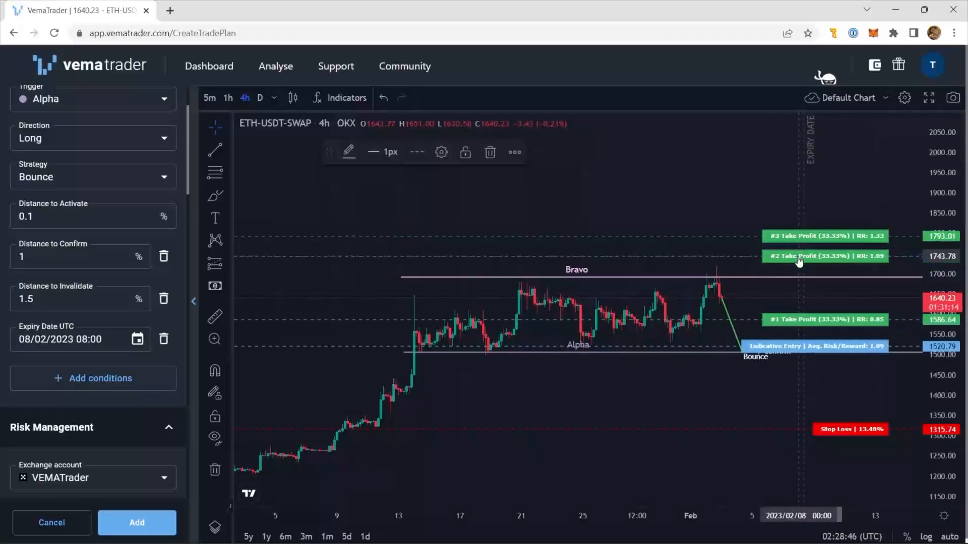
pyautogui.moveTo(796, 256); pyautogui.dragTo(797, 298)
pyautogui.moveTo(795, 236); pyautogui.dragTo(794, 261)
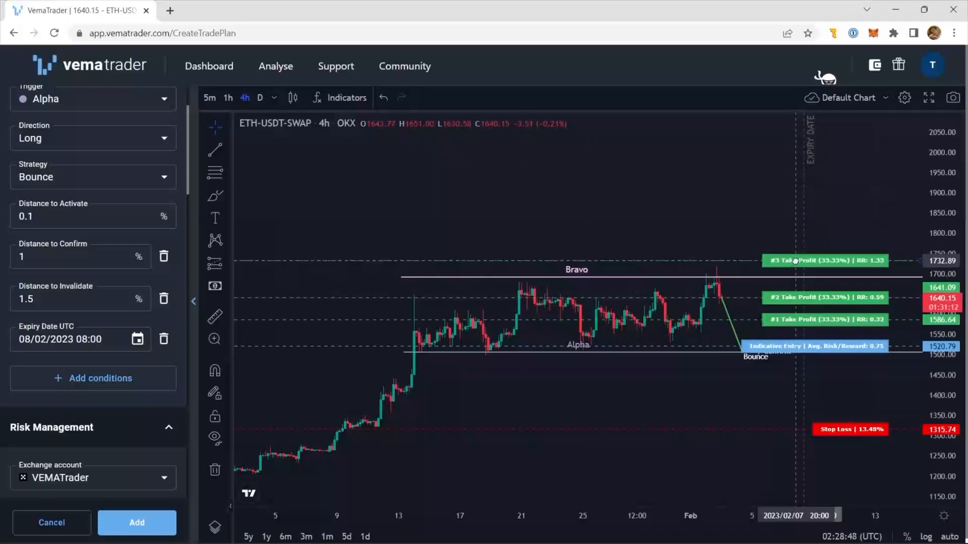
pyautogui.moveTo(830, 431); pyautogui.dragTo(840, 365)
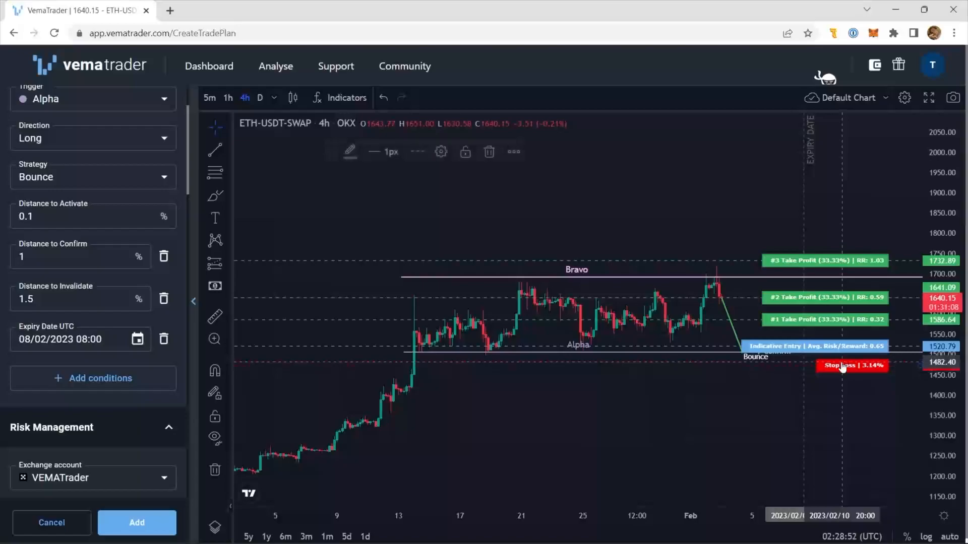
# - Review the setup's account risk, stop loss, take profit prices and journal tags
pyautogui.moveTo(119, 279)
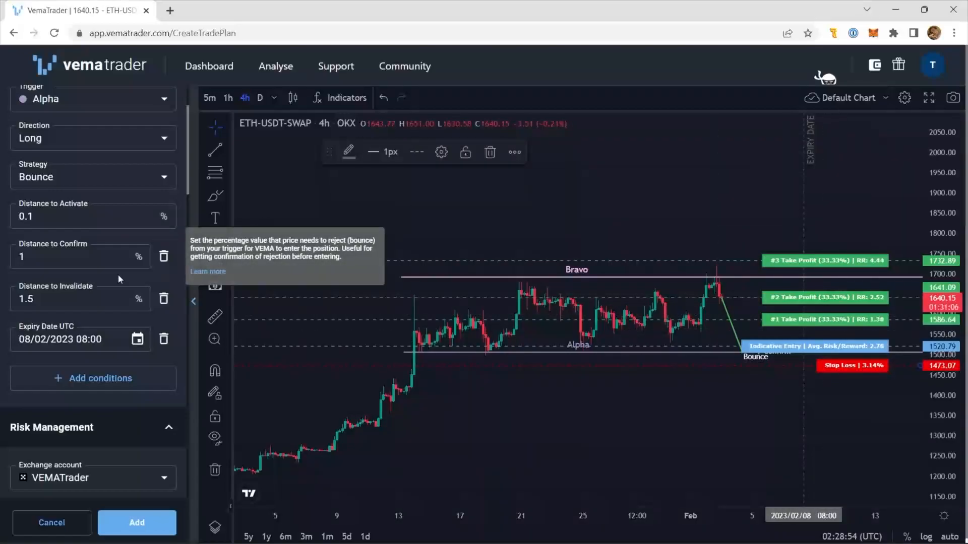
pyautogui.scroll(-4, 119, 279)
pyautogui.scroll(-9, 118, 275)
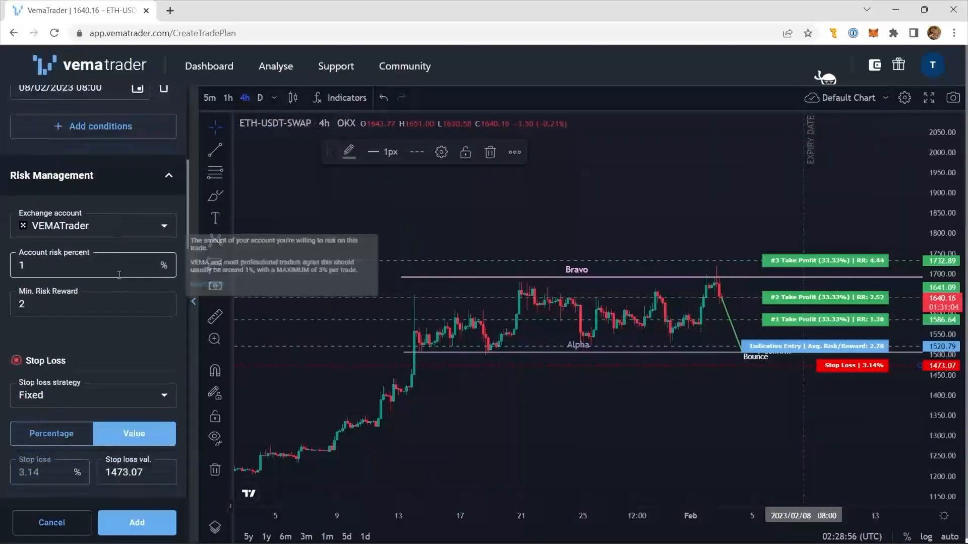
pyautogui.scroll(-1, 119, 277)
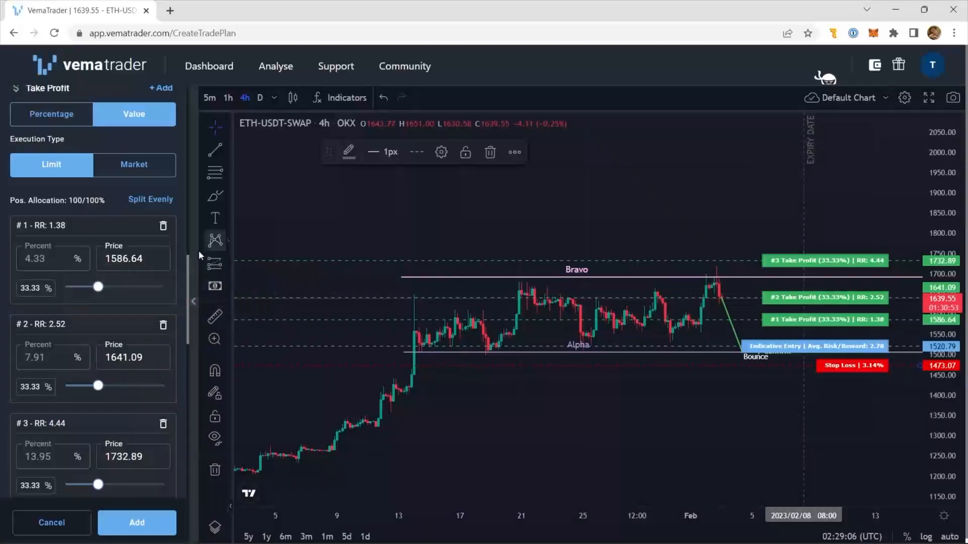
pyautogui.click(145, 259)
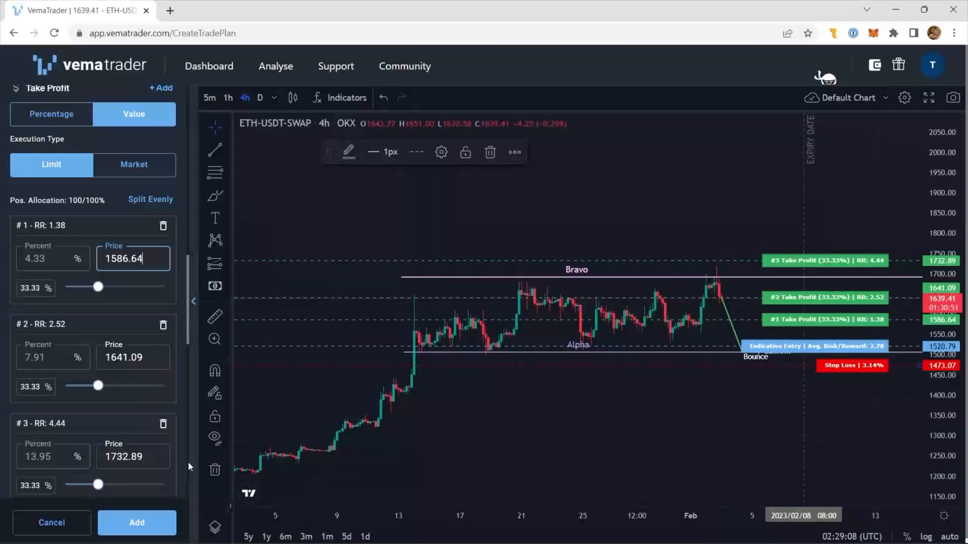
pyautogui.moveTo(188, 310); pyautogui.dragTo(188, 468)
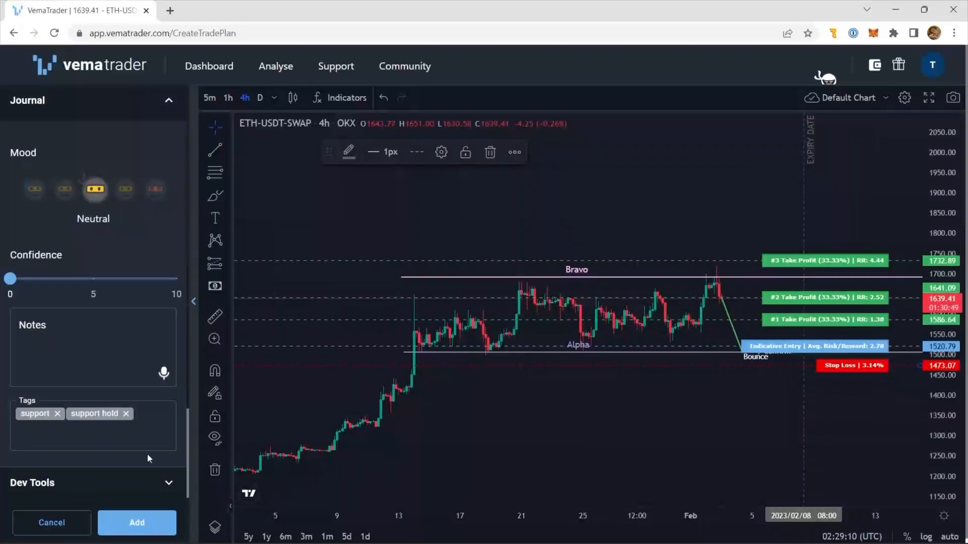
pyautogui.moveTo(106, 425)
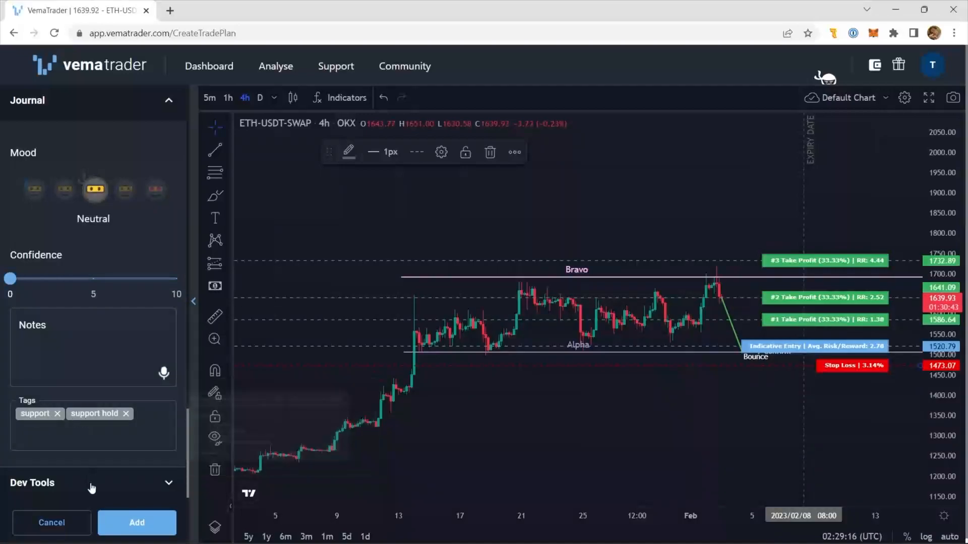
# - Dictate a journal note about going long up to Bravo if price returns to Alpha, taking profits along the way, and add the setup
pyautogui.click(97, 352)
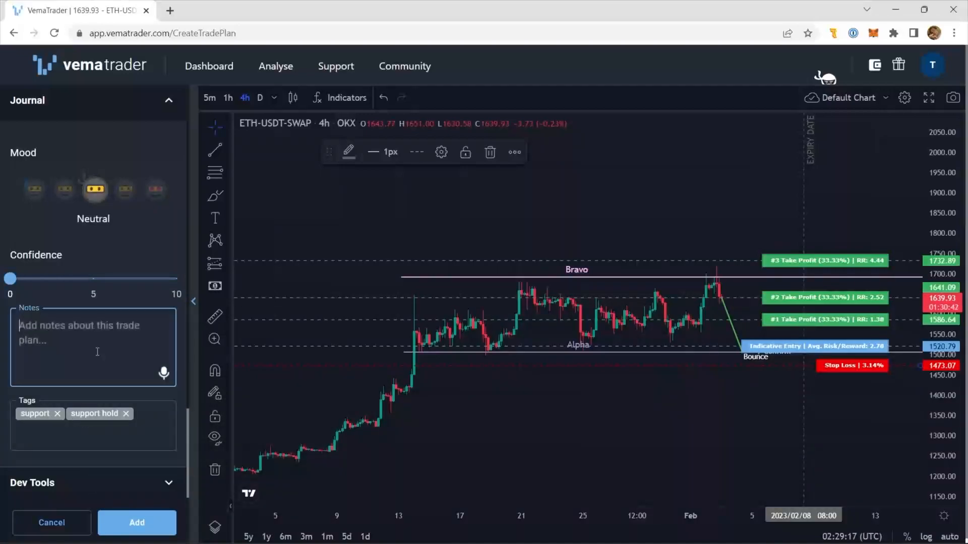
pyautogui.click(164, 374)
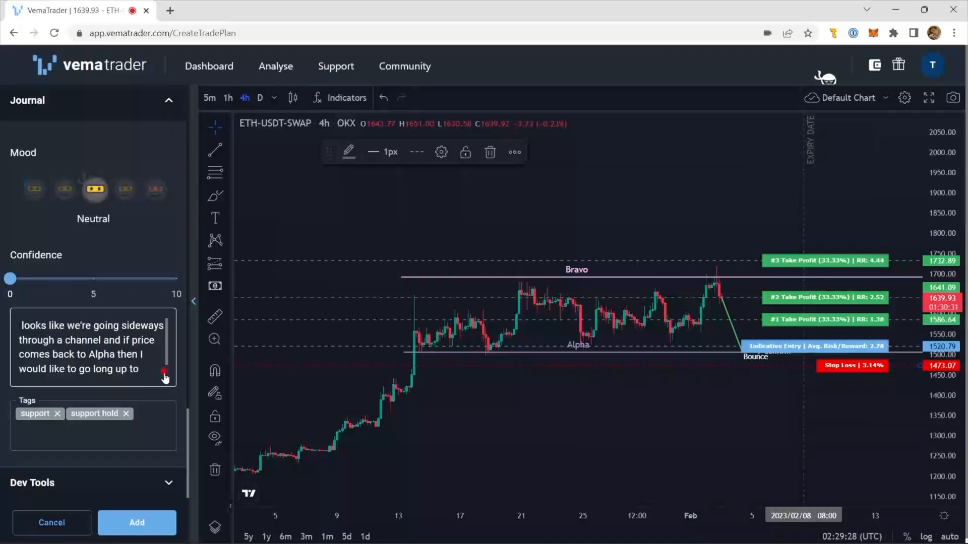
pyautogui.click(165, 374)
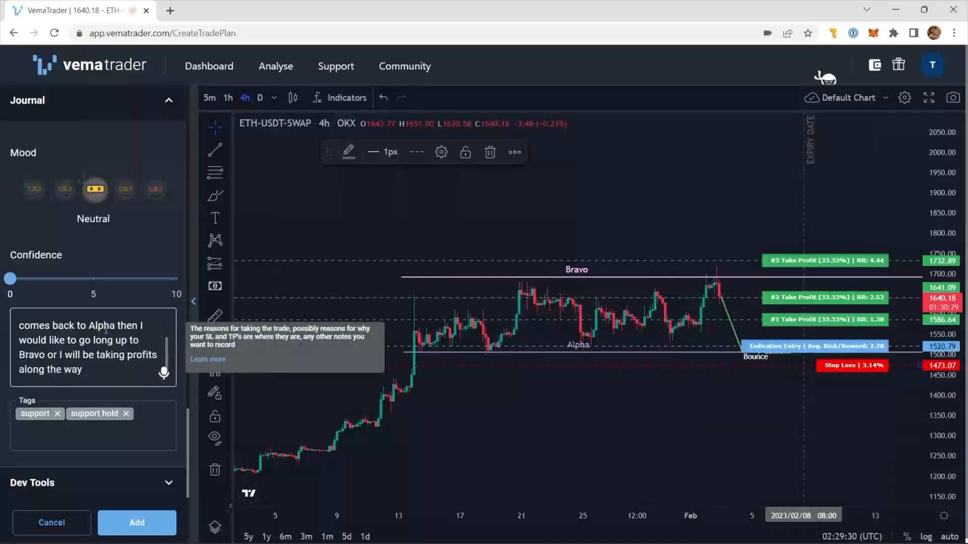
pyautogui.click(129, 524)
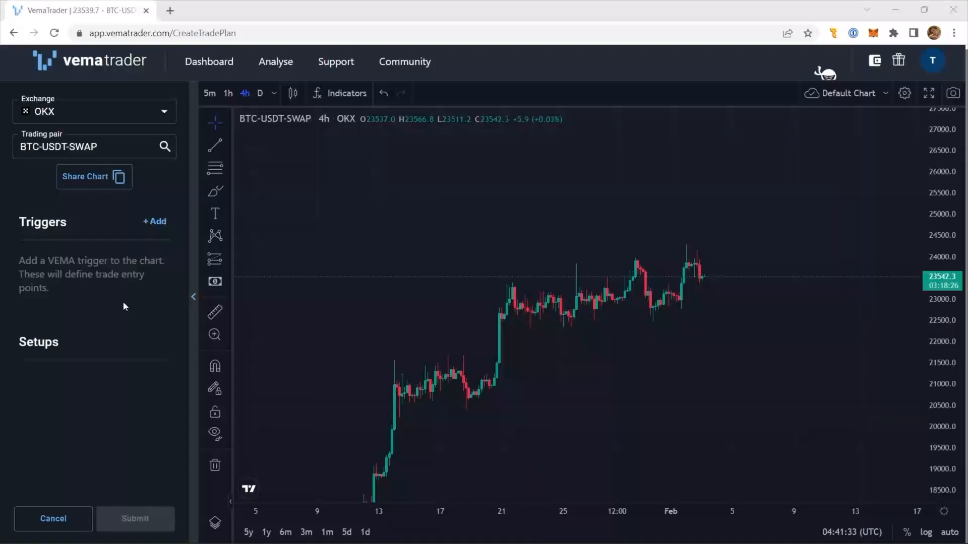
# - Add a horizontal trigger line at about 24073.9 on the BTC-USDT-SWAP chart, from 2023/01/18 04:00 to 2023/02/06 08:00
pyautogui.click(154, 221)
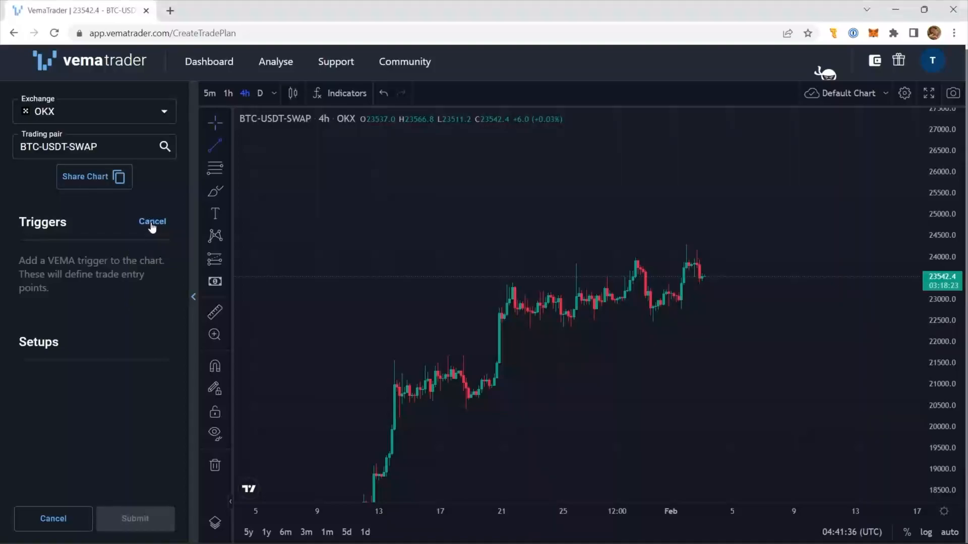
pyautogui.click(457, 254)
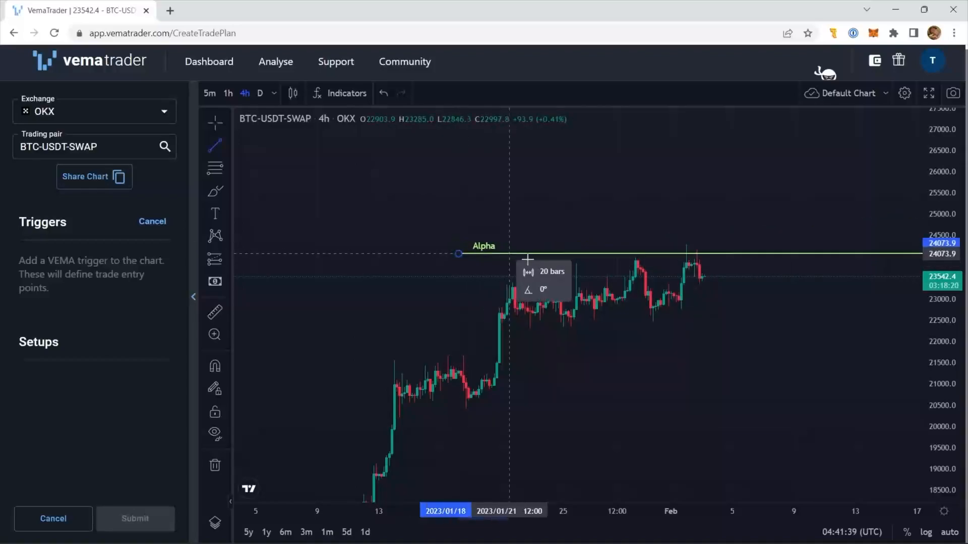
pyautogui.click(752, 254)
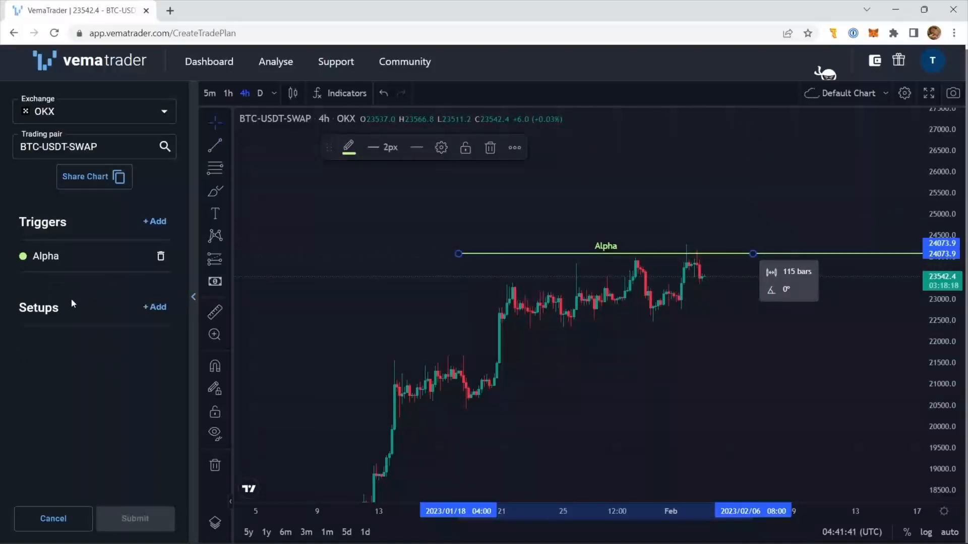
# - Start a new live setup on the Alpha trigger, switch to Macro Recorder and open LongBreakAndRetest.mrf from the SmallScreen folder
pyautogui.click(156, 309)
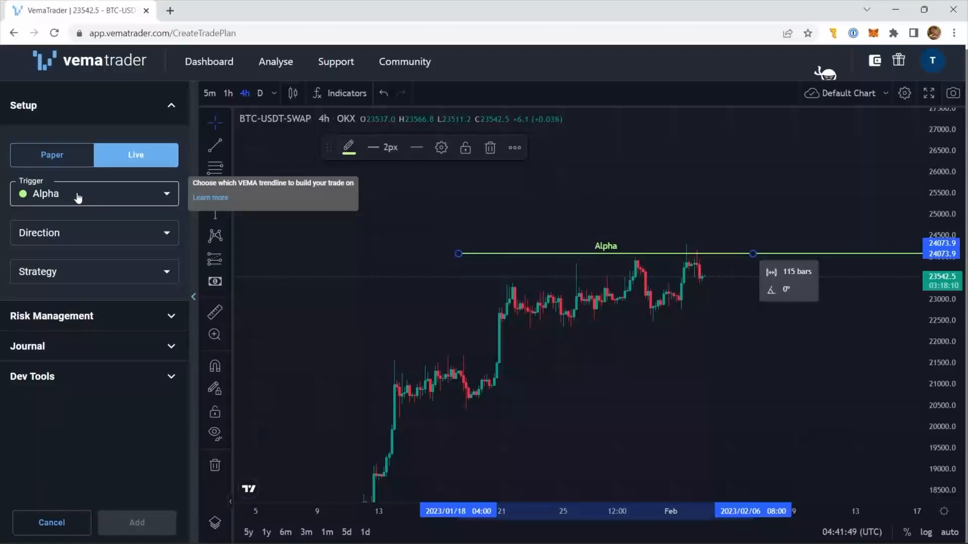
pyautogui.hotkey('alt', 'Tab')
pyautogui.press('Tab')
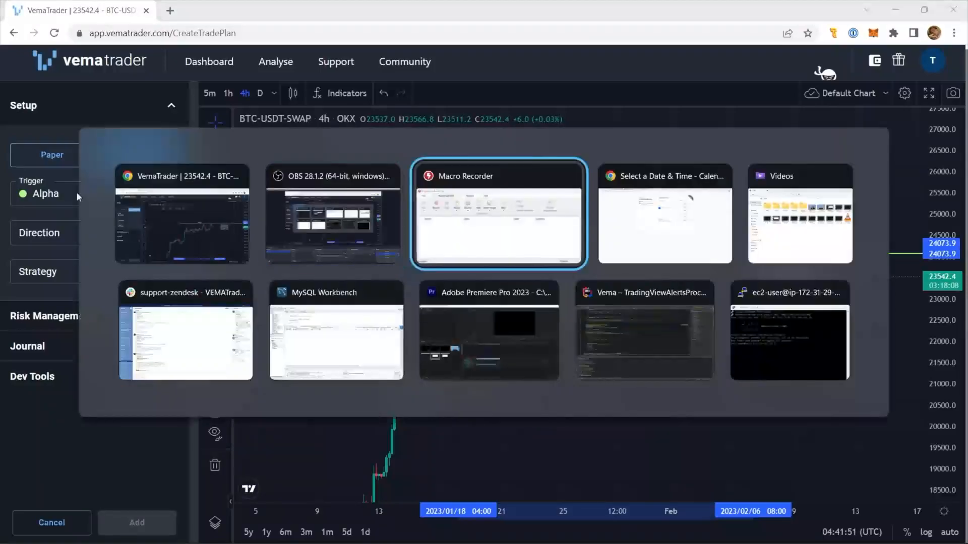
pyautogui.click(263, 193)
pyautogui.click(276, 222)
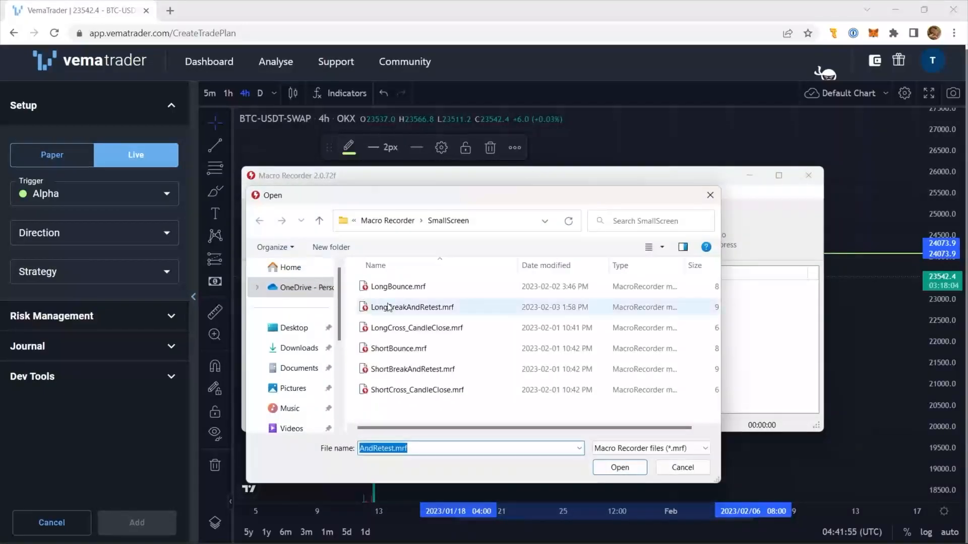
pyautogui.click(388, 307)
pyautogui.click(599, 460)
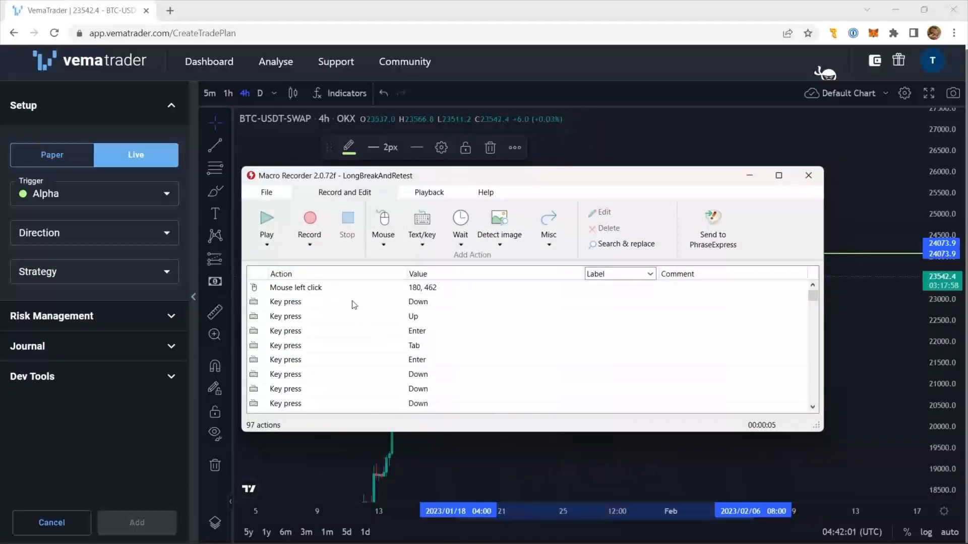
# - Recapture the position of the macro's first mouse click over the setup's Direction field, at X 299, Y 459
pyautogui.click(325, 289)
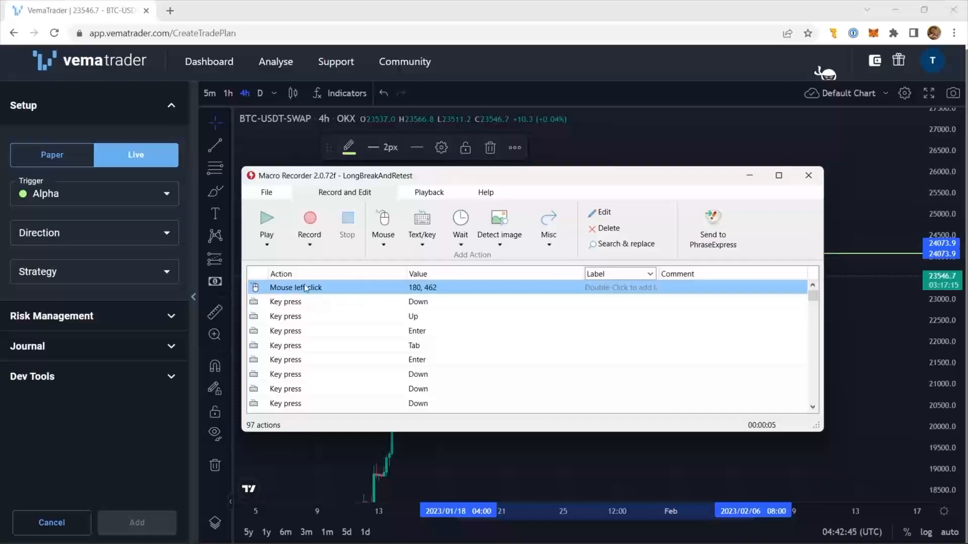
pyautogui.doubleClick(320, 292)
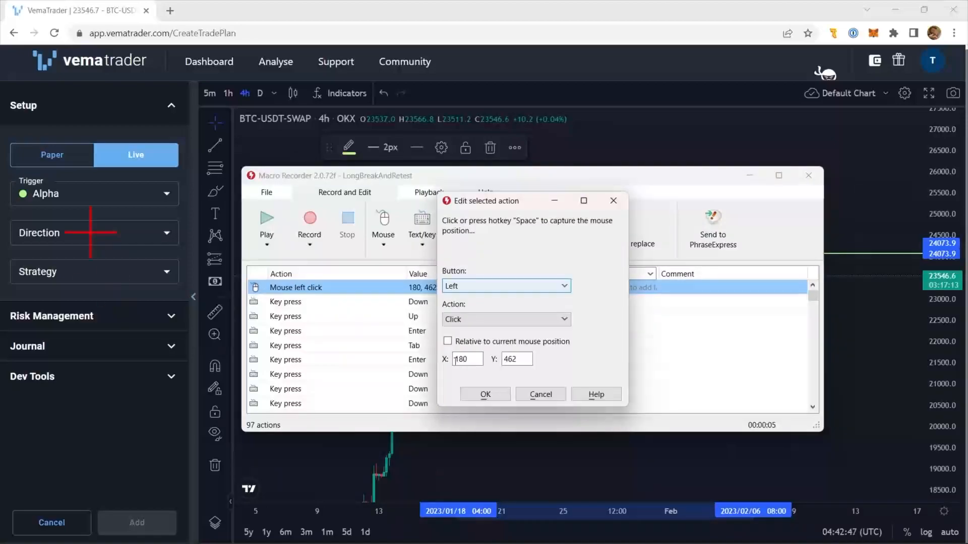
pyautogui.click(519, 364)
pyautogui.click(468, 360)
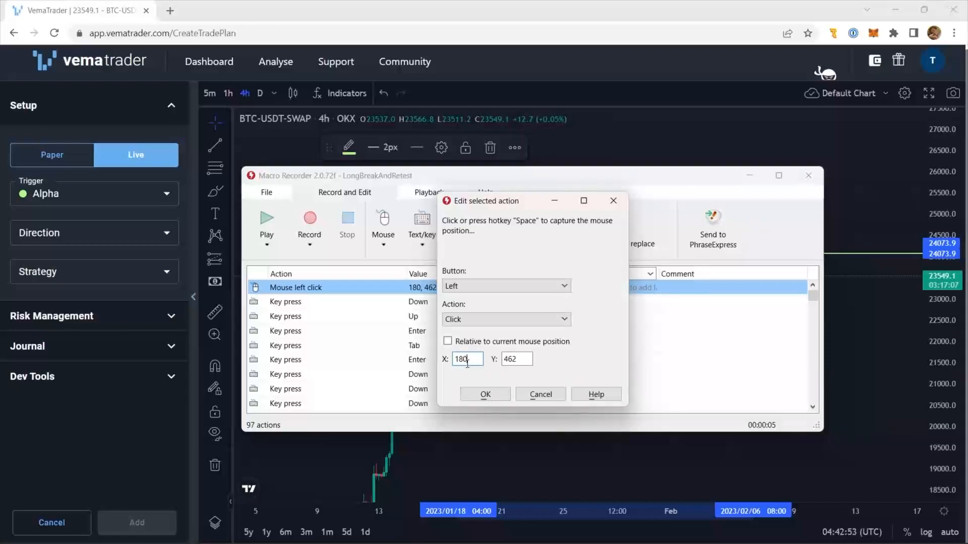
pyautogui.moveTo(143, 236)
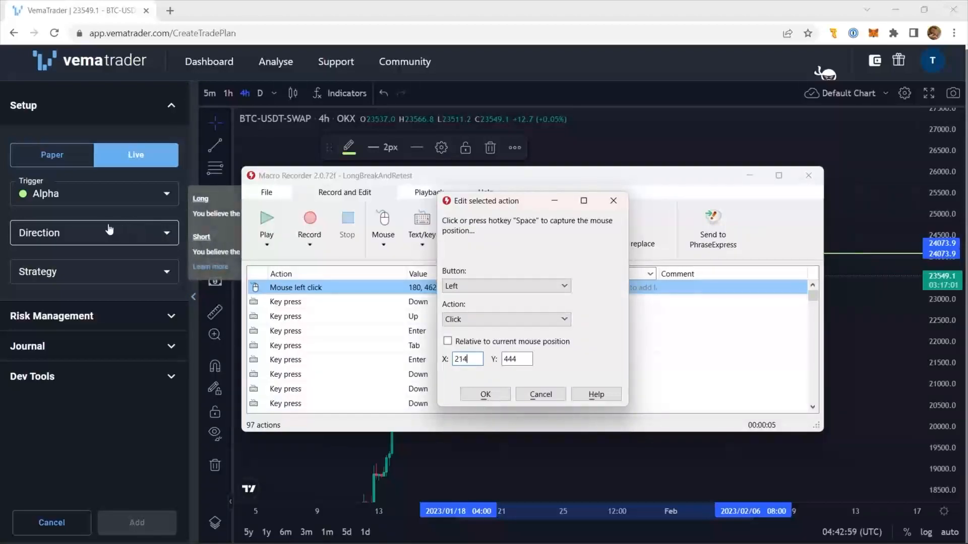
pyautogui.click(150, 232)
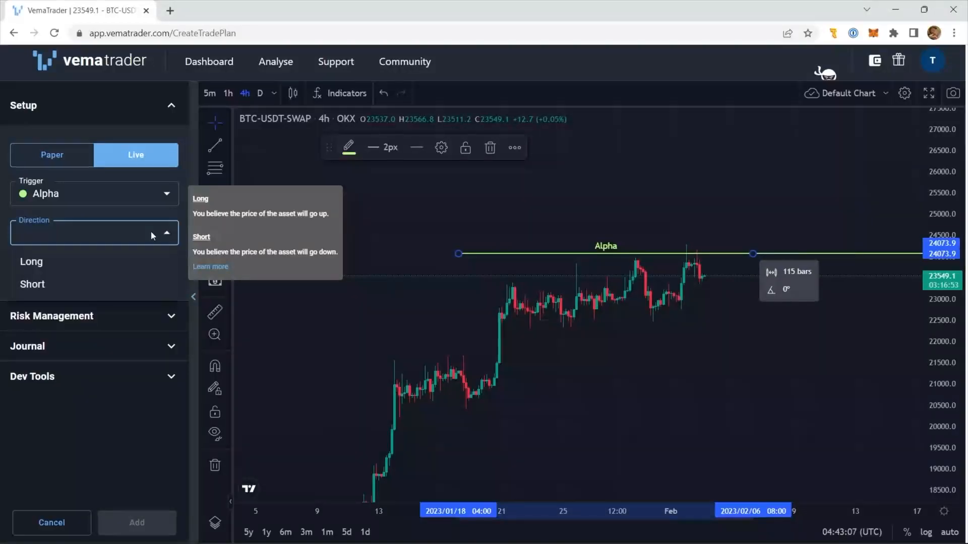
pyautogui.click(151, 233)
pyautogui.hotkey('alt', 'Tab')
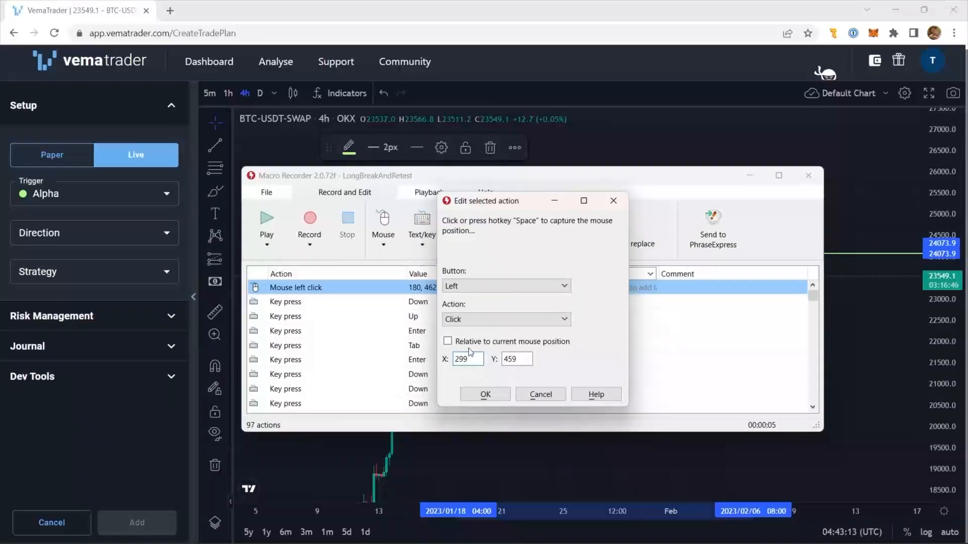
pyautogui.click(485, 394)
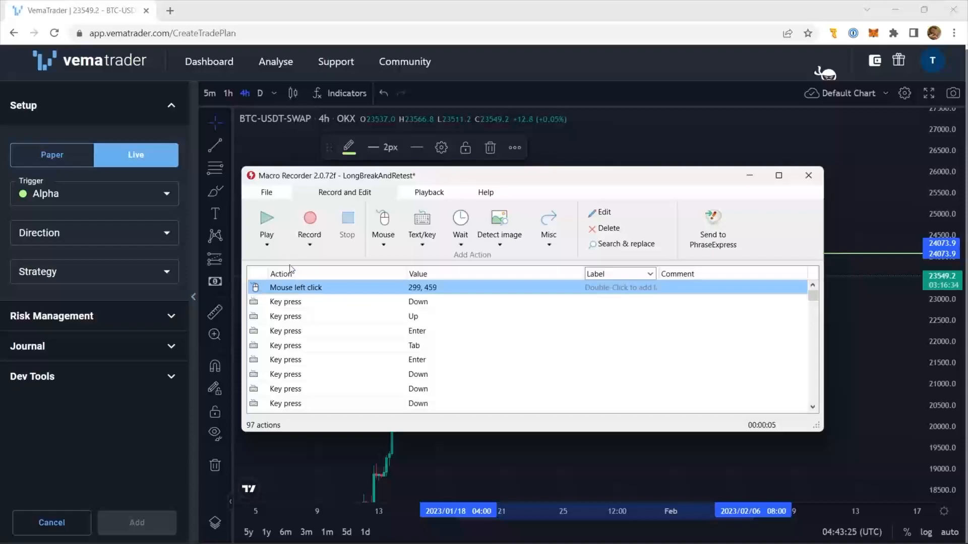
# - Play the macro to fill in the setup, and move the stop loss to about 23717.8 and the expiry to 08/02/2023 04:00
pyautogui.click(259, 221)
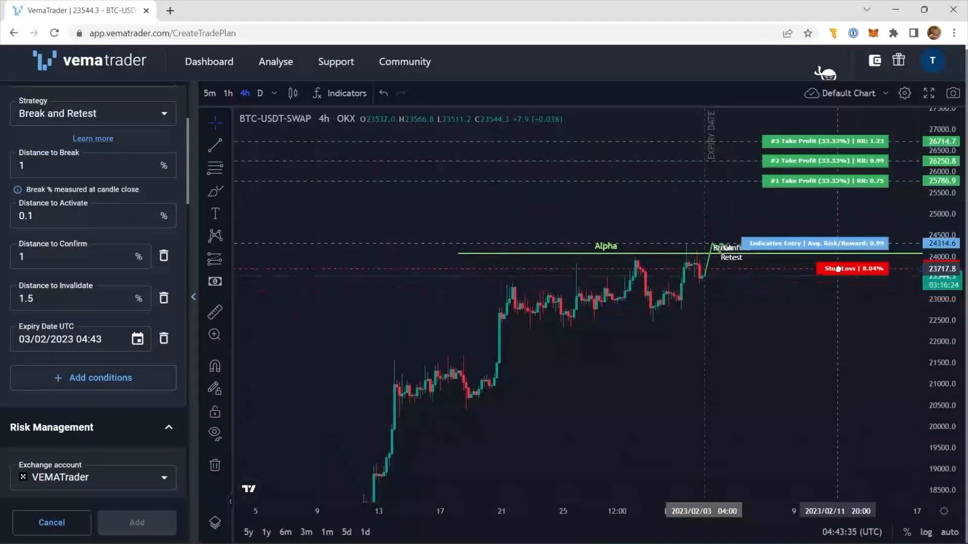
pyautogui.moveTo(700, 320); pyautogui.dragTo(781, 332)
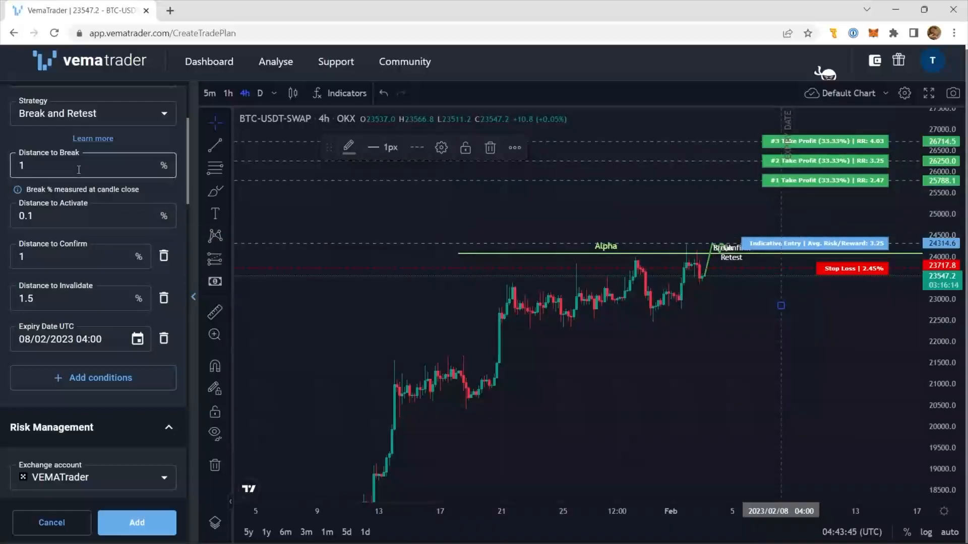
pyautogui.moveTo(78, 170)
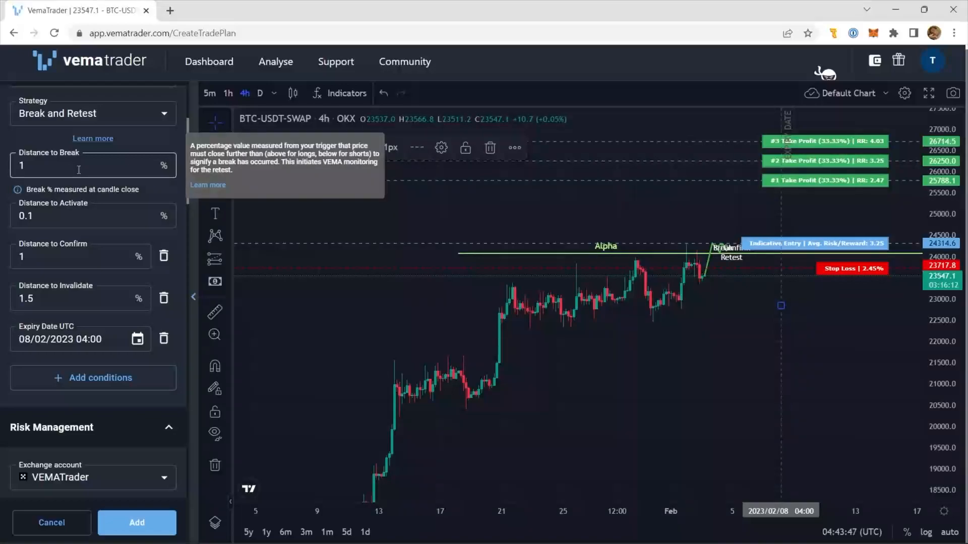
pyautogui.click(79, 170)
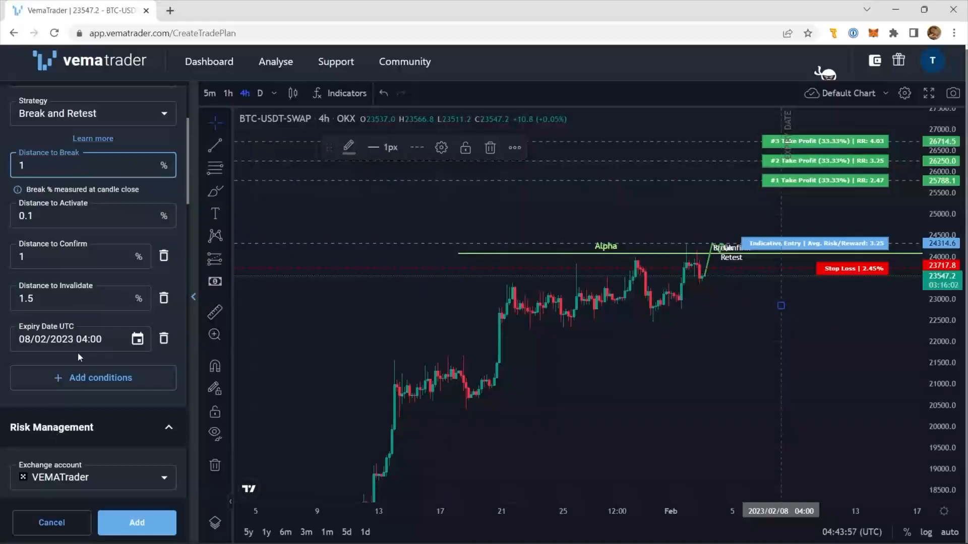
# - In Macro Recorder, change the text output of the macro action labelled Distance to Activate to 0.5
pyautogui.hotkey('alt', 'Tab')
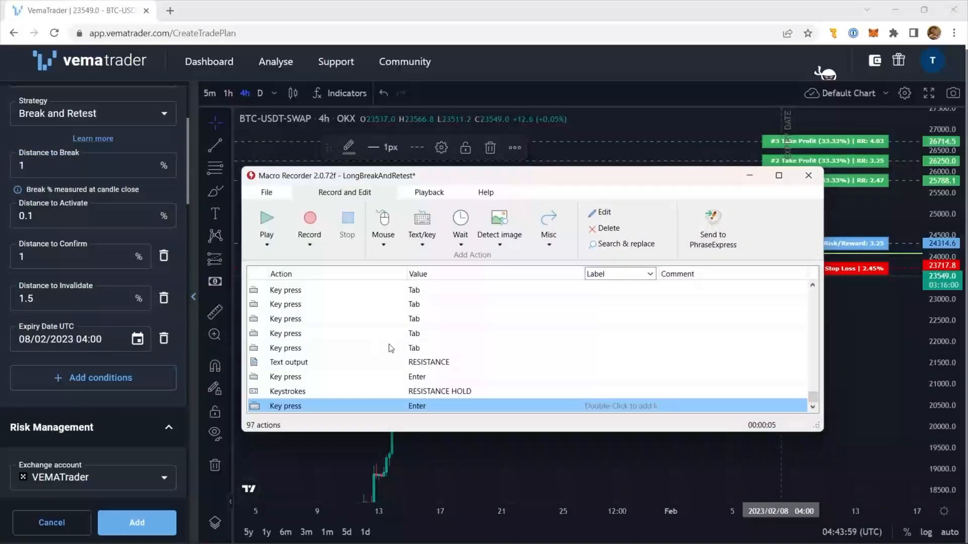
pyautogui.click(427, 352)
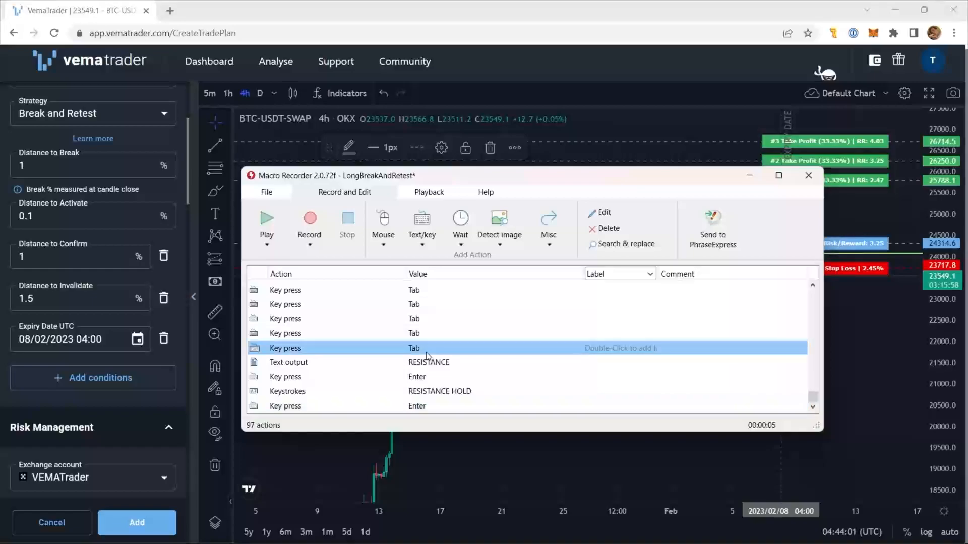
pyautogui.press('Home')
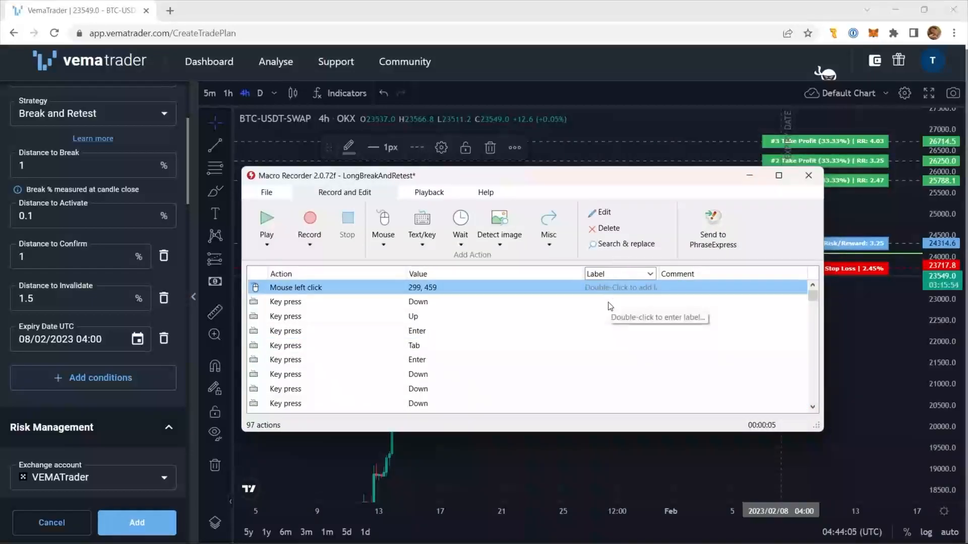
pyautogui.scroll(-4, 610, 306)
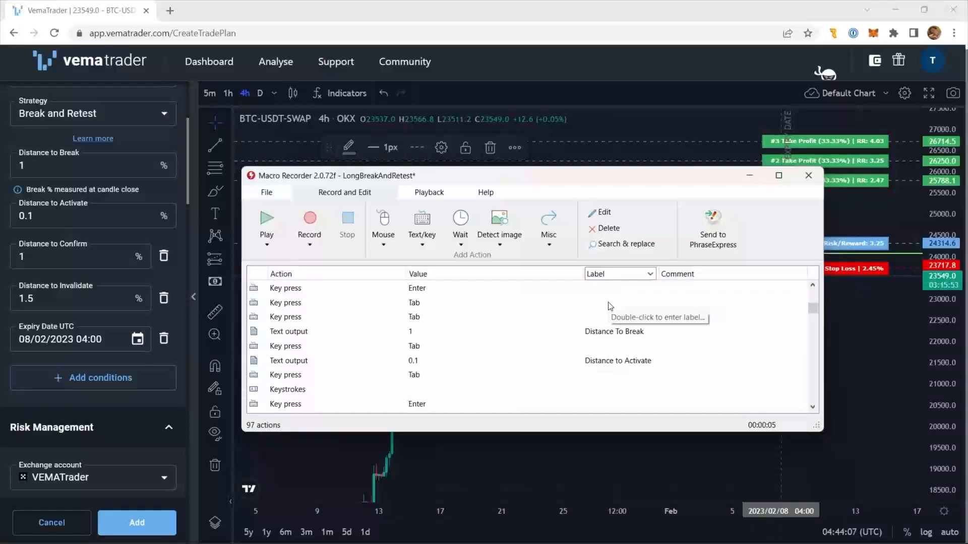
pyautogui.click(602, 334)
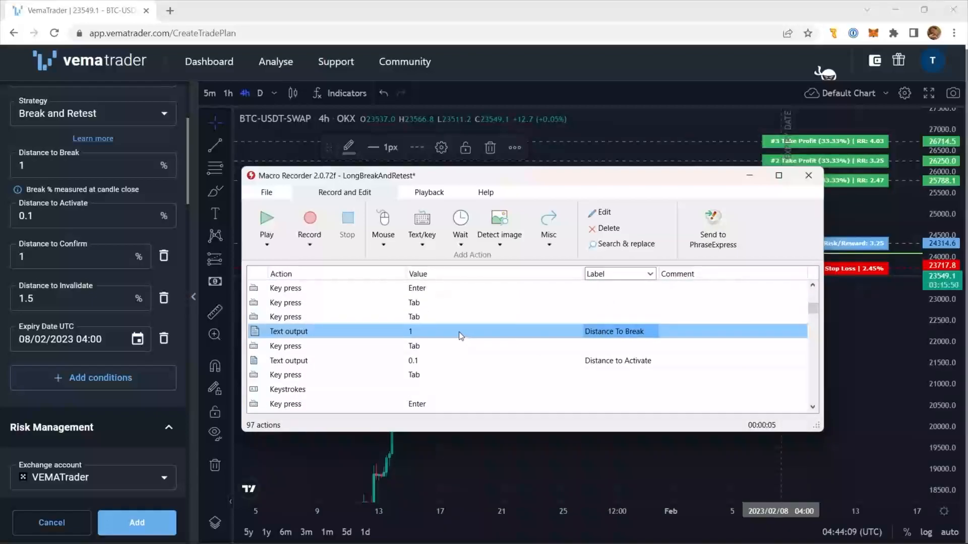
pyautogui.click(499, 362)
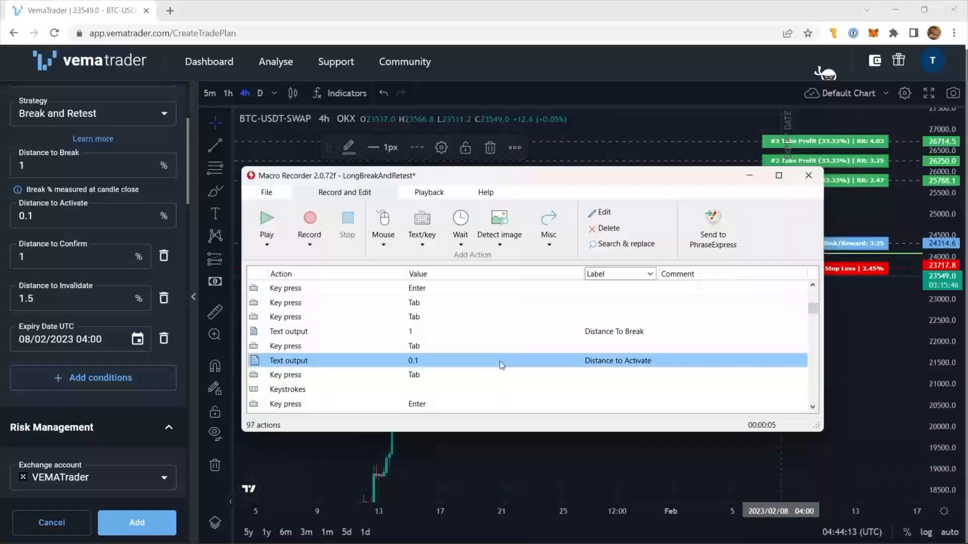
pyautogui.doubleClick(501, 362)
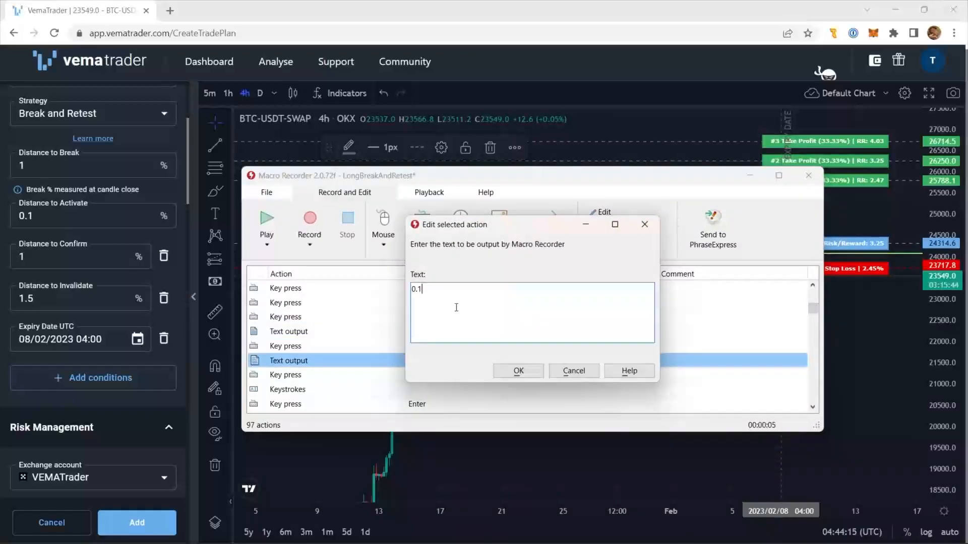
pyautogui.hotkey('ctrl', 'a')
pyautogui.press('BackSpace')
pyautogui.write('0.5')
pyautogui.click(518, 371)
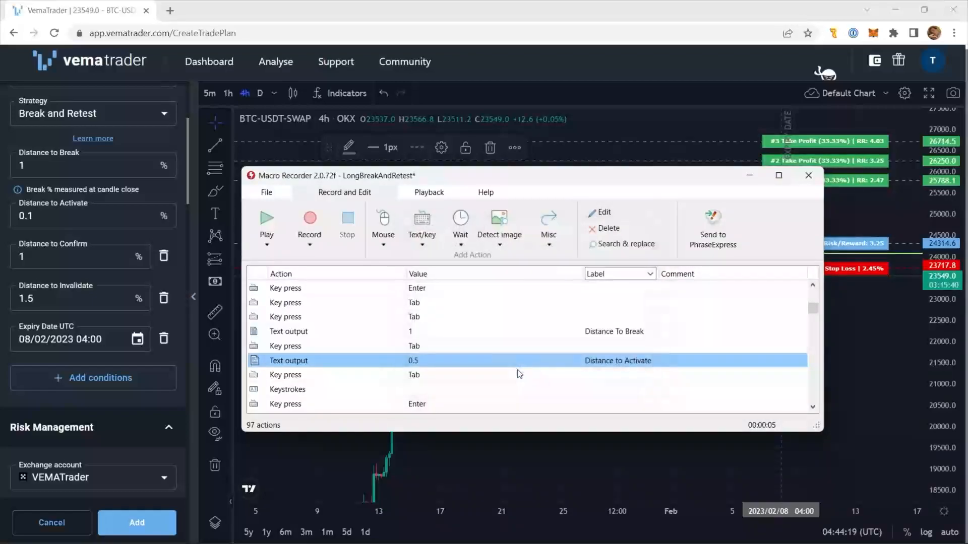
# - Discard the current setup in VemaTrader and start a new one on the Alpha trigger
pyautogui.click(71, 401)
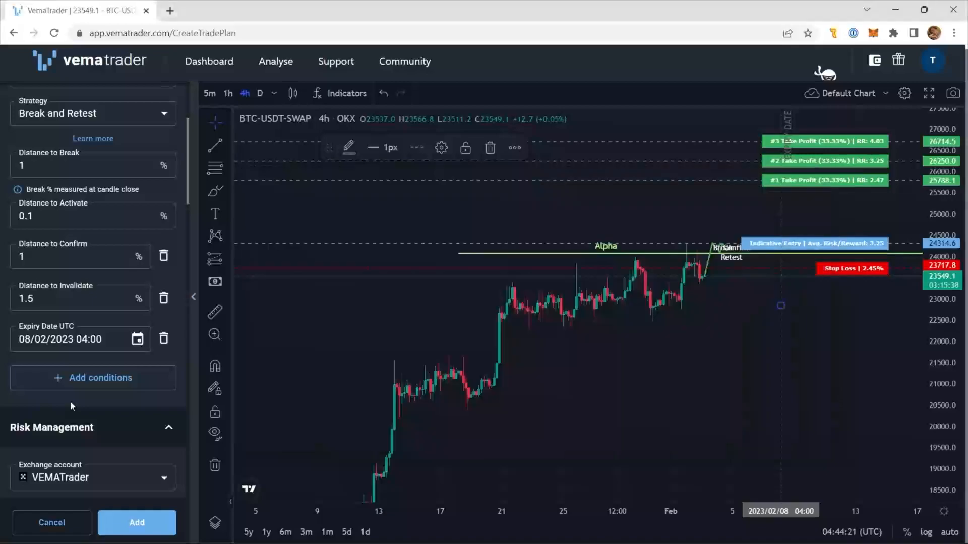
pyautogui.click(53, 522)
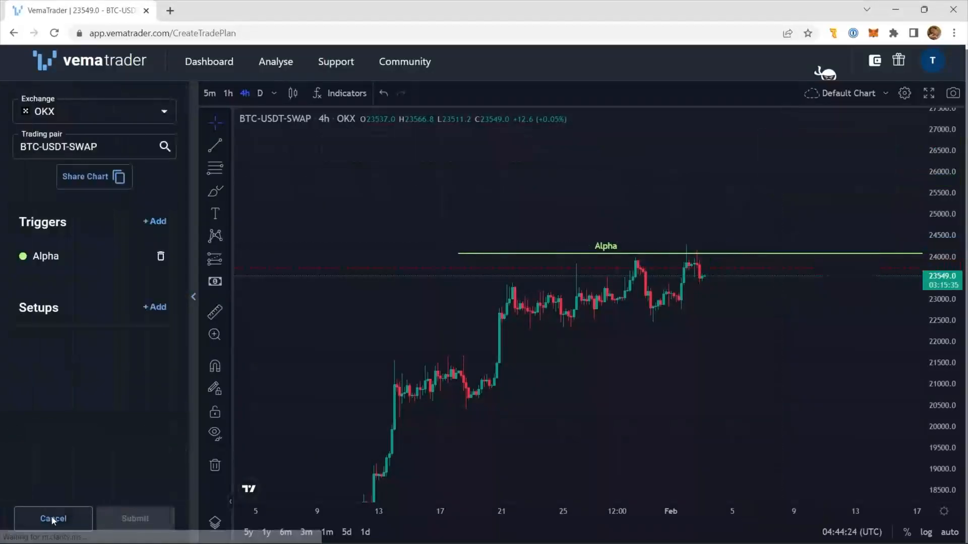
pyautogui.click(158, 314)
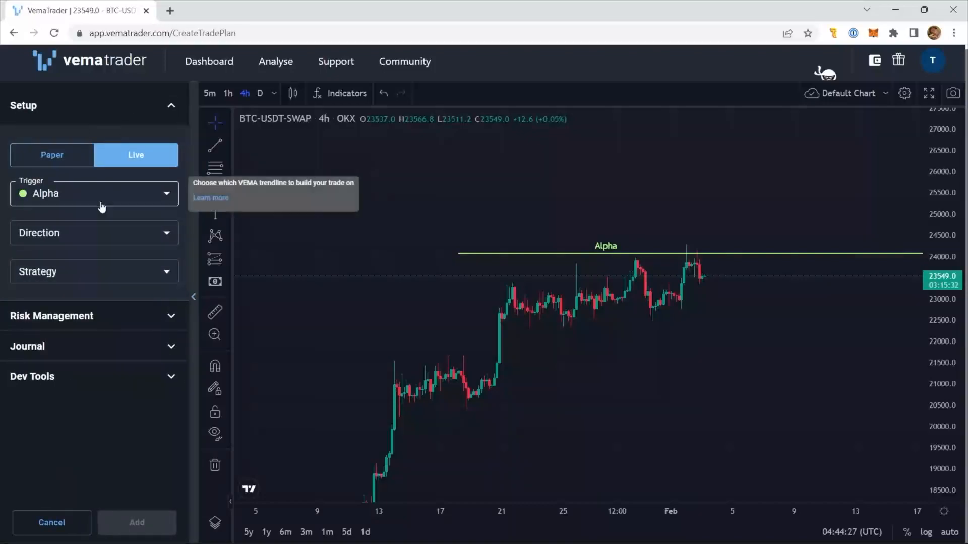
# - Play the edited LongBreakAndRetest macro from its first action to fill in the new setup
pyautogui.hotkey('alt', 'Tab')
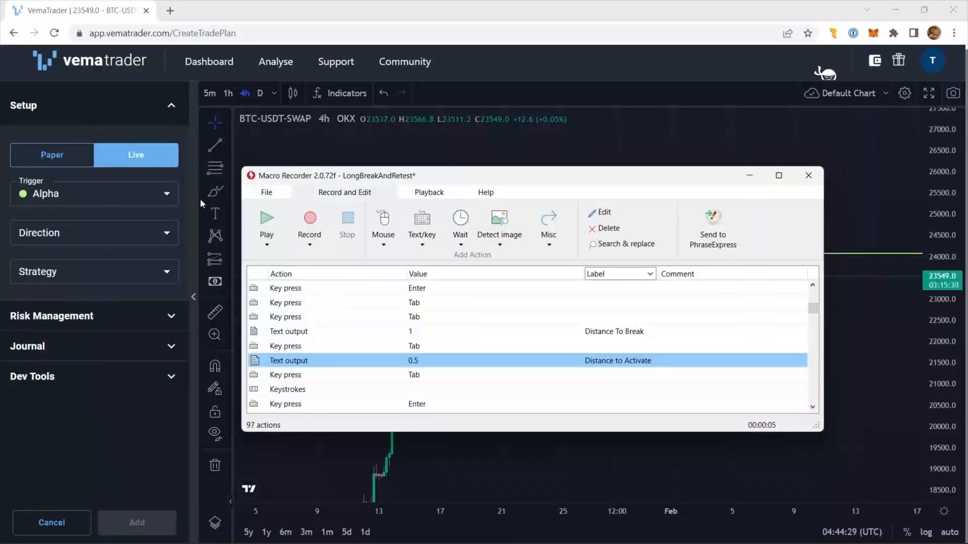
pyautogui.scroll(5, 304, 286)
pyautogui.click(297, 288)
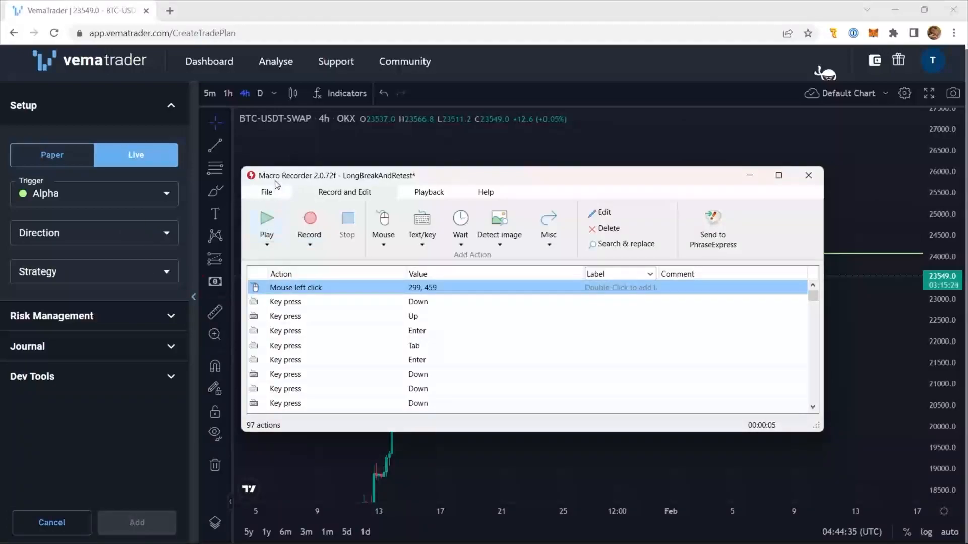
pyautogui.moveTo(276, 182); pyautogui.dragTo(276, 170)
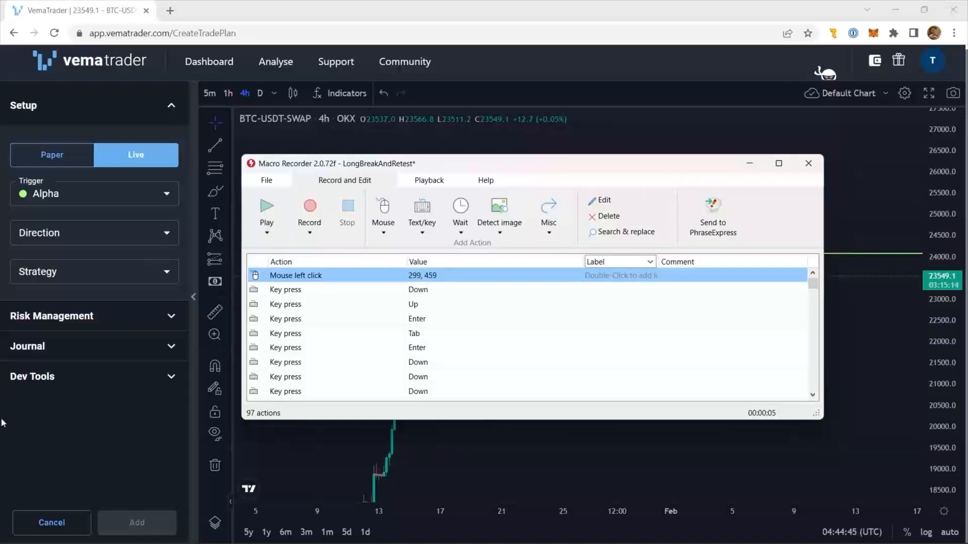
pyautogui.hotkey('ctrl', 'shift', 'v')
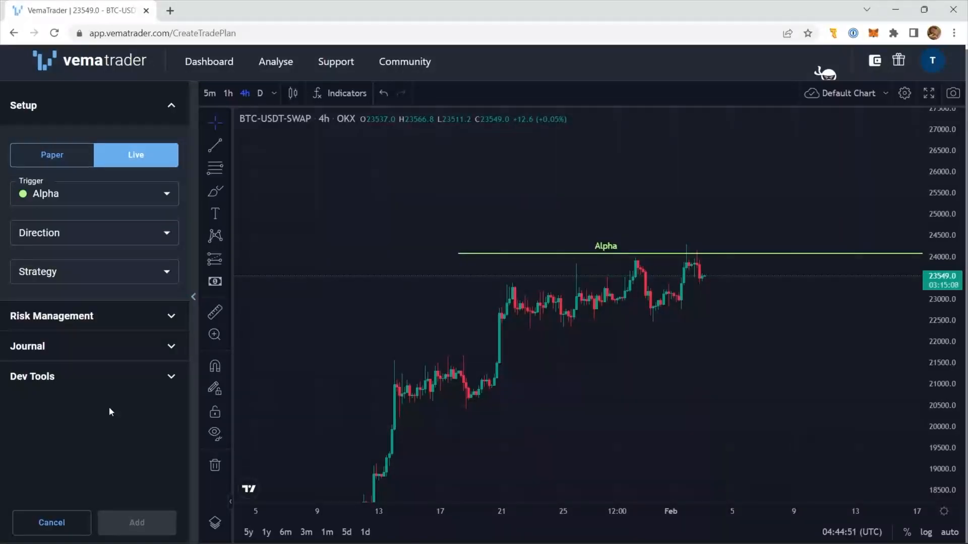
pyautogui.click(150, 233)
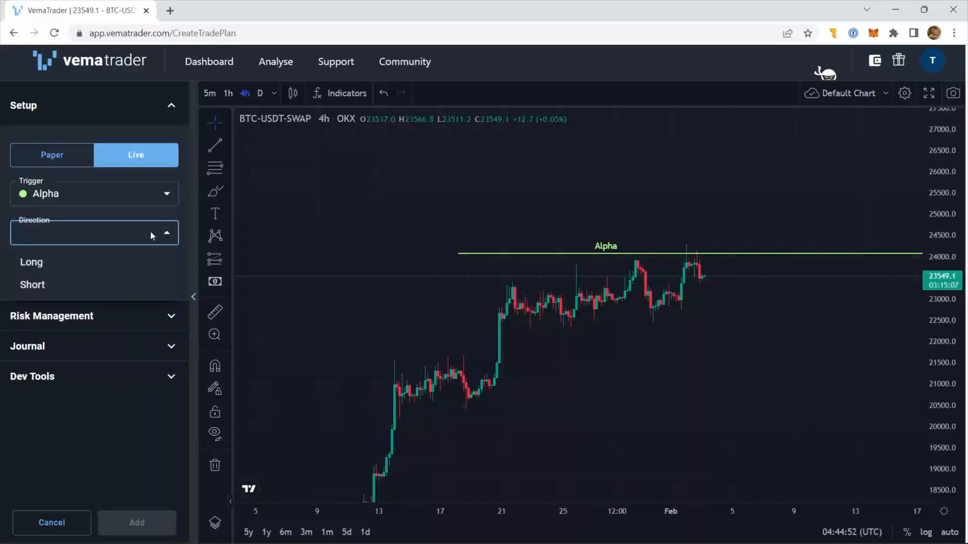
pyautogui.click(142, 262)
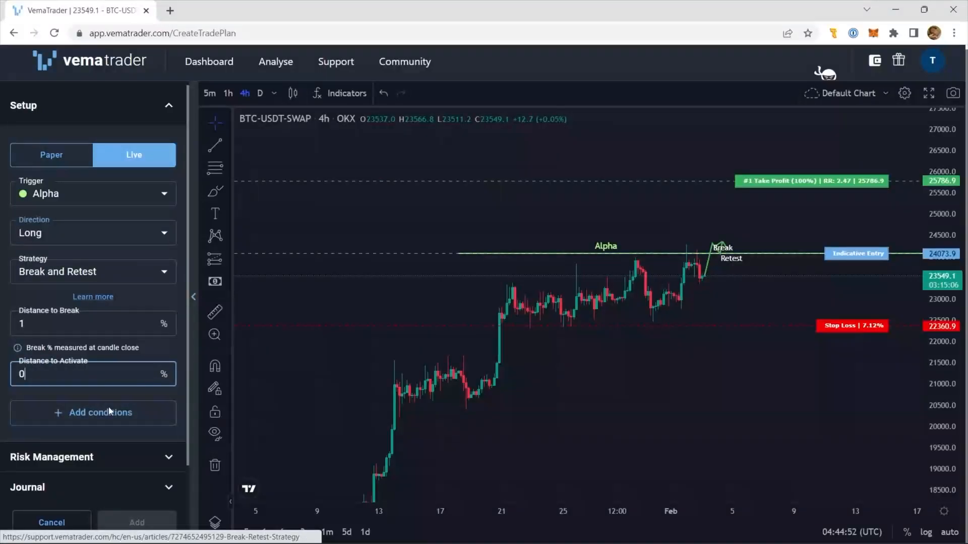
pyautogui.click(108, 408)
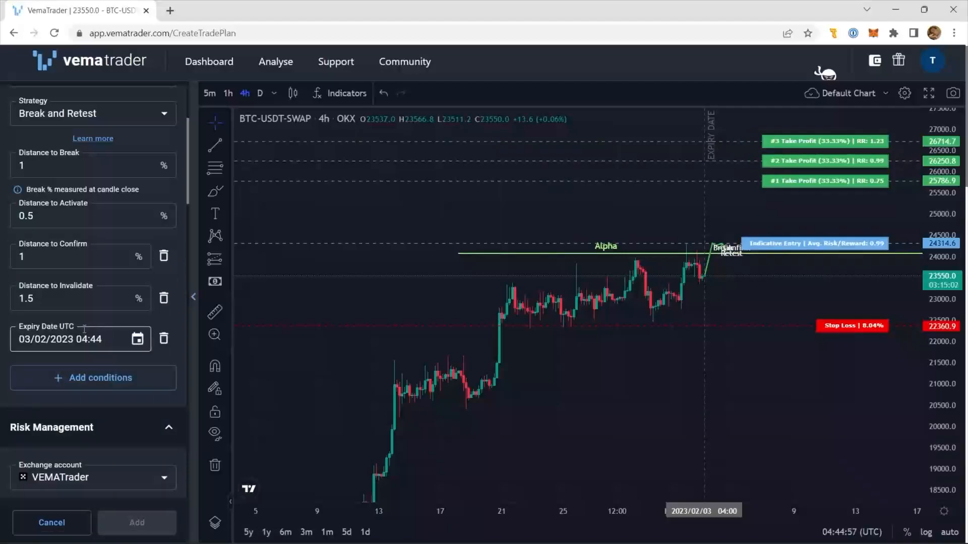
# - Check the Distance to Activate value in the filled-in setup and switch back to Macro Recorder
pyautogui.click(52, 220)
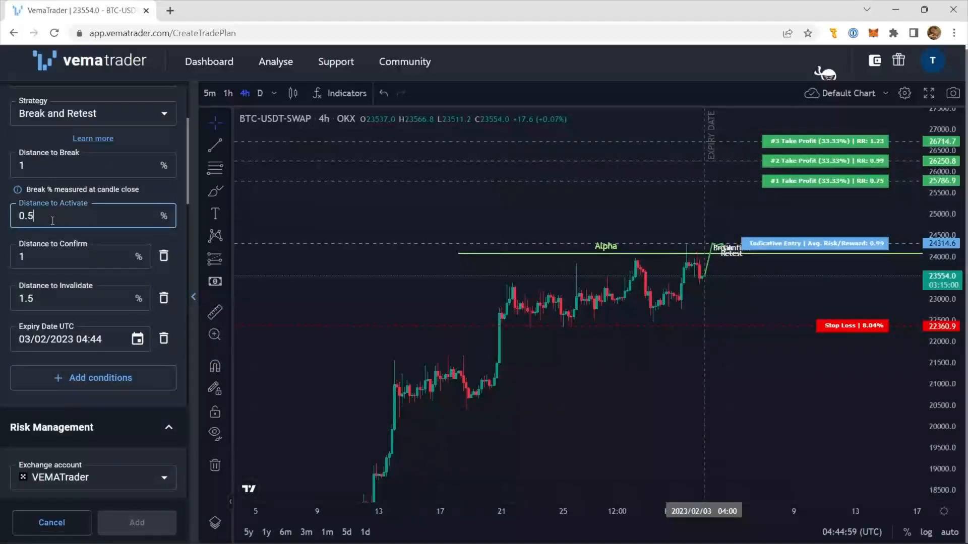
pyautogui.doubleClick(53, 220)
pyautogui.click(52, 221)
pyautogui.hotkey('alt', 'Tab')
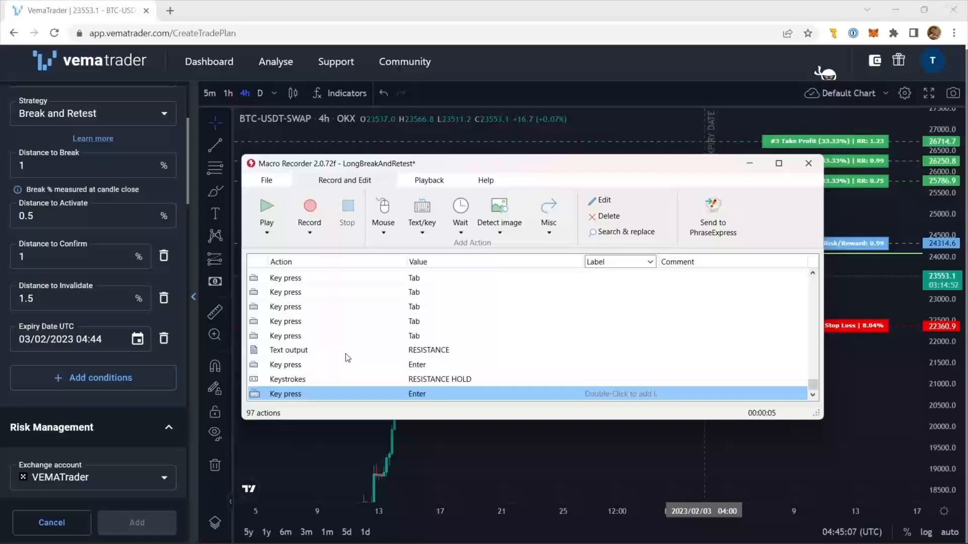
# - Select the RESISTANCE text output action in the macro and examine the options for inserting a recording
pyautogui.click(421, 354)
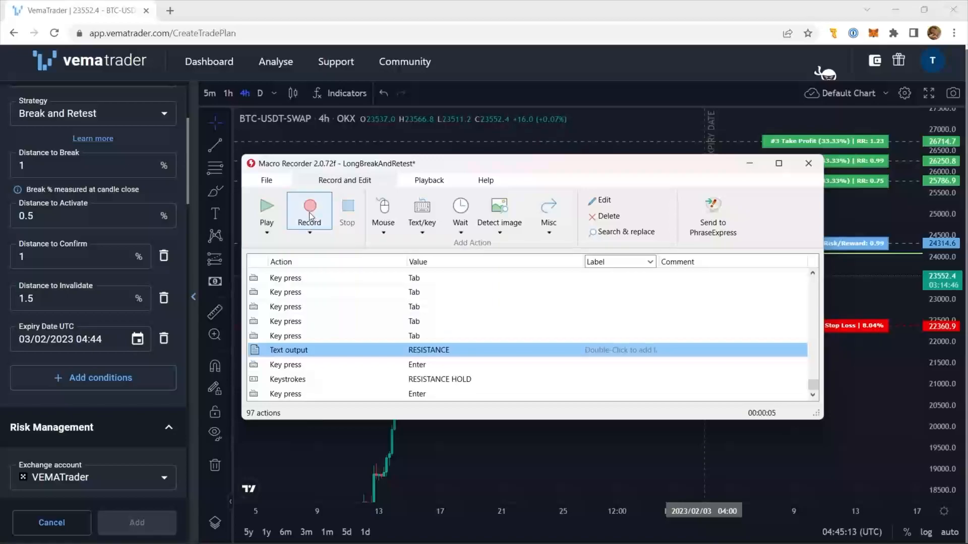
pyautogui.click(310, 232)
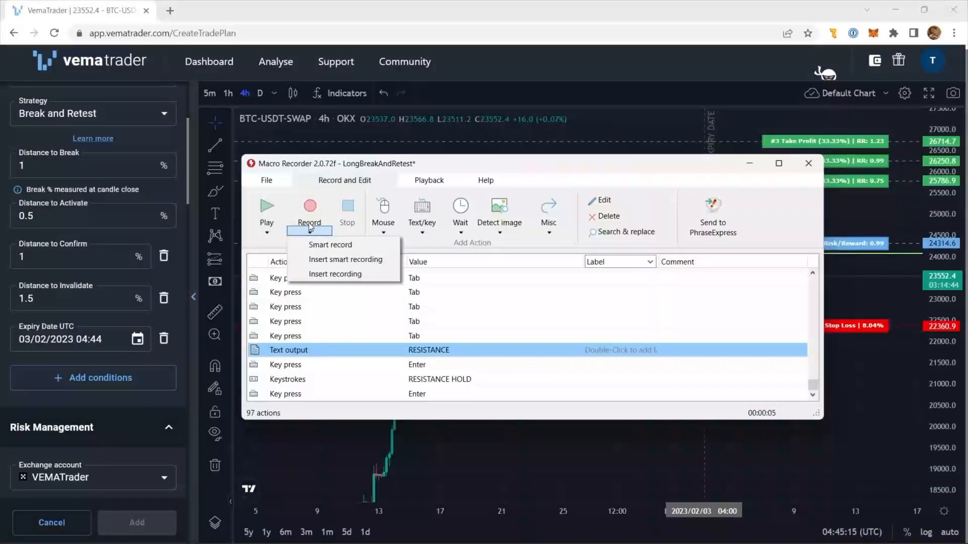
pyautogui.click(310, 173)
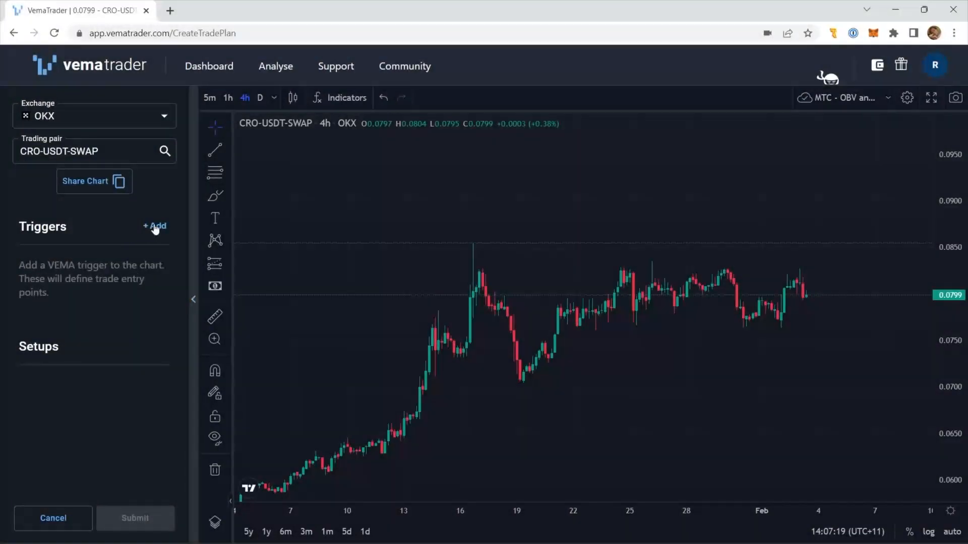
# - Add a horizontal trigger line at about 0.0829 on the CRO-USDT-SWAP chart, from 2023/01/13 to 2023/02/03
pyautogui.click(155, 227)
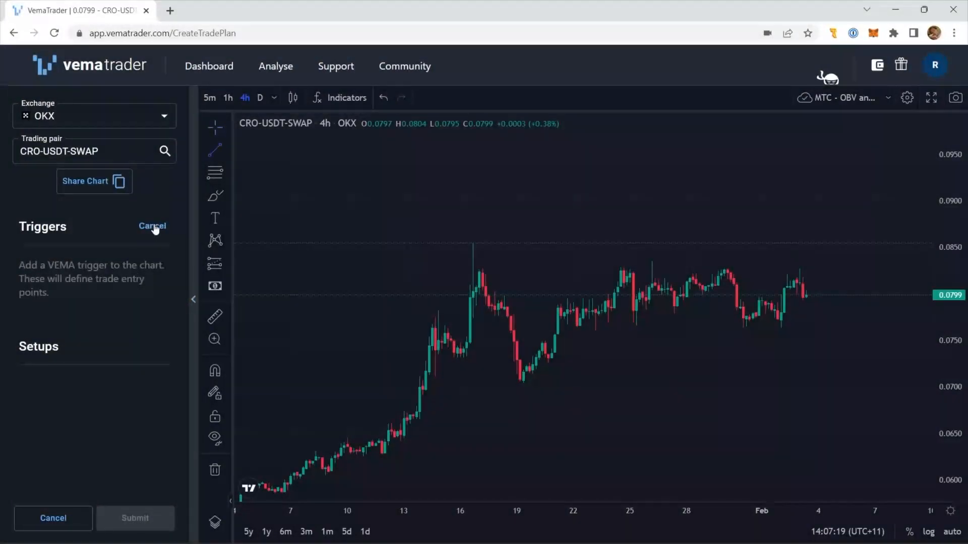
pyautogui.click(410, 267)
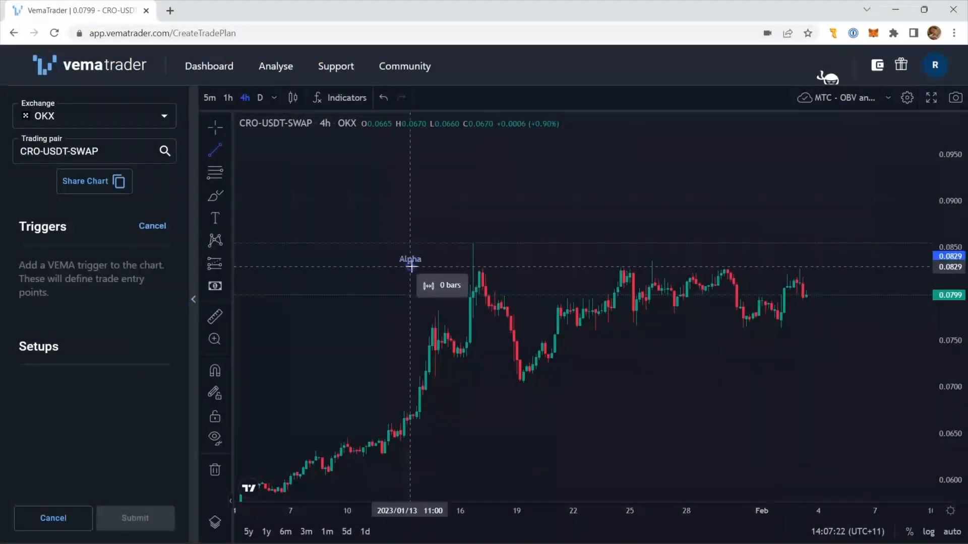
pyautogui.click(815, 267)
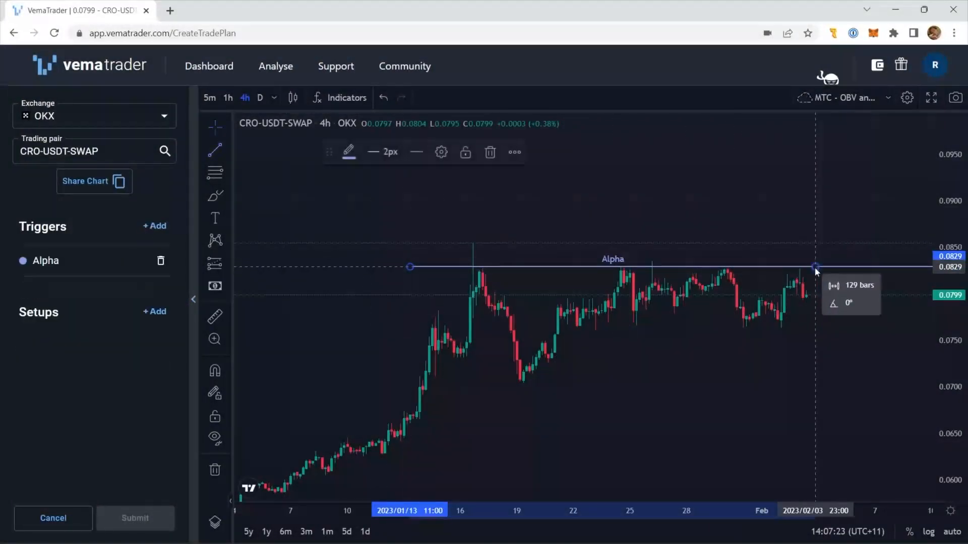
# - Add a Paper setup on the Alpha trigger and start recording a new macro in Macro Recorder
pyautogui.click(155, 312)
pyautogui.click(40, 159)
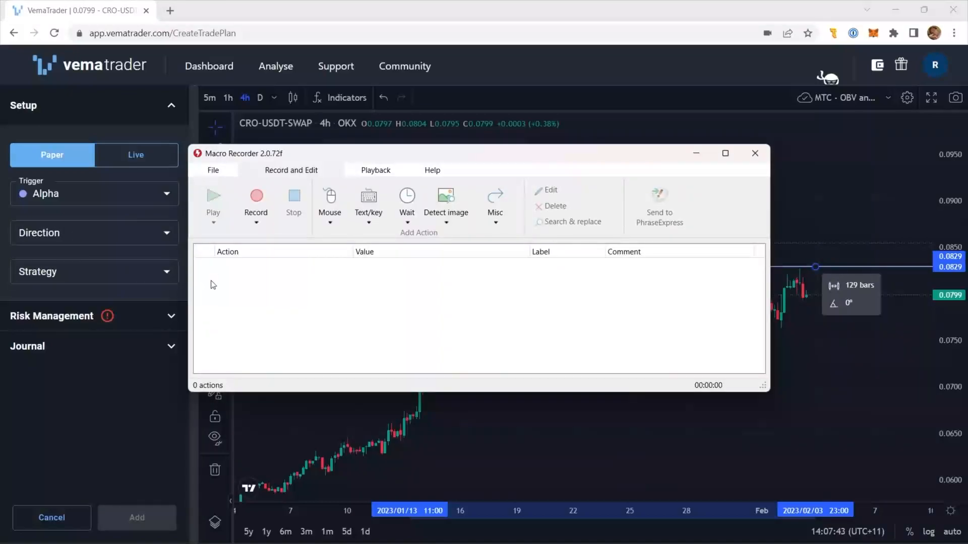
pyautogui.click(257, 203)
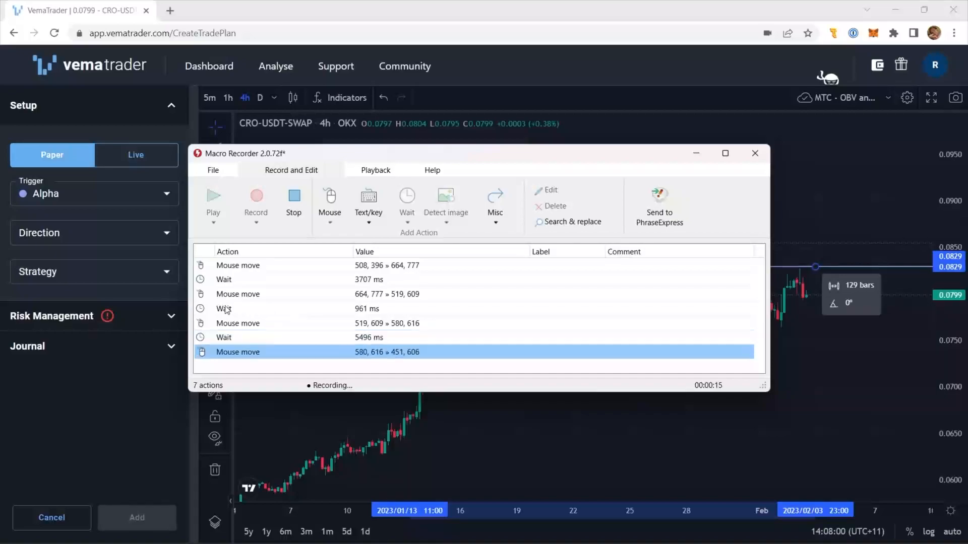
# - In VemaTrader, set the setup's direction to Short and its strategy to Bounce
pyautogui.click(84, 230)
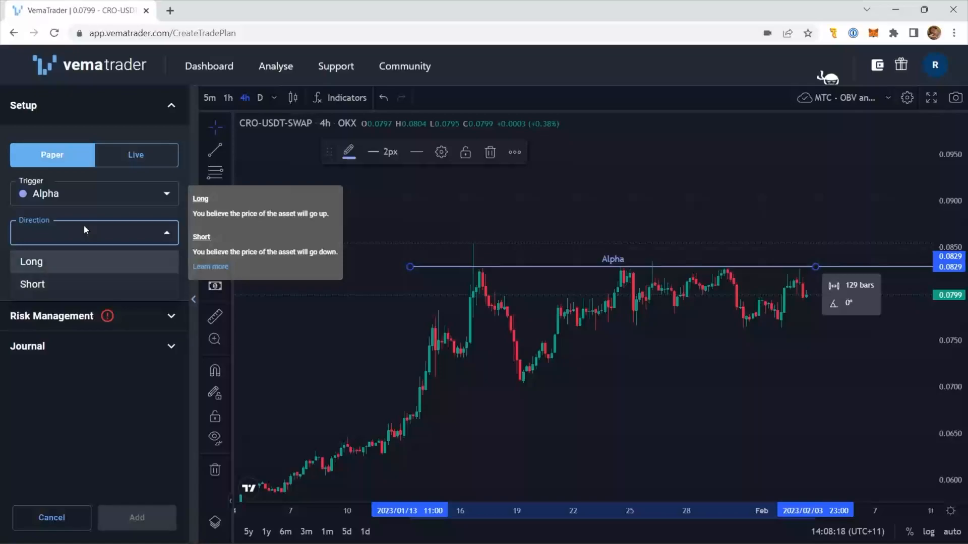
pyautogui.press('Down')
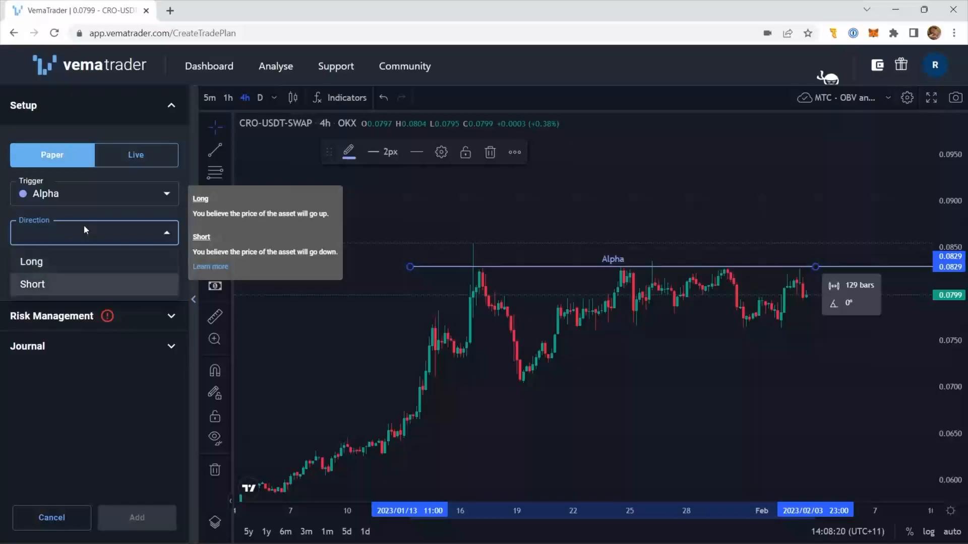
pyautogui.press('Up')
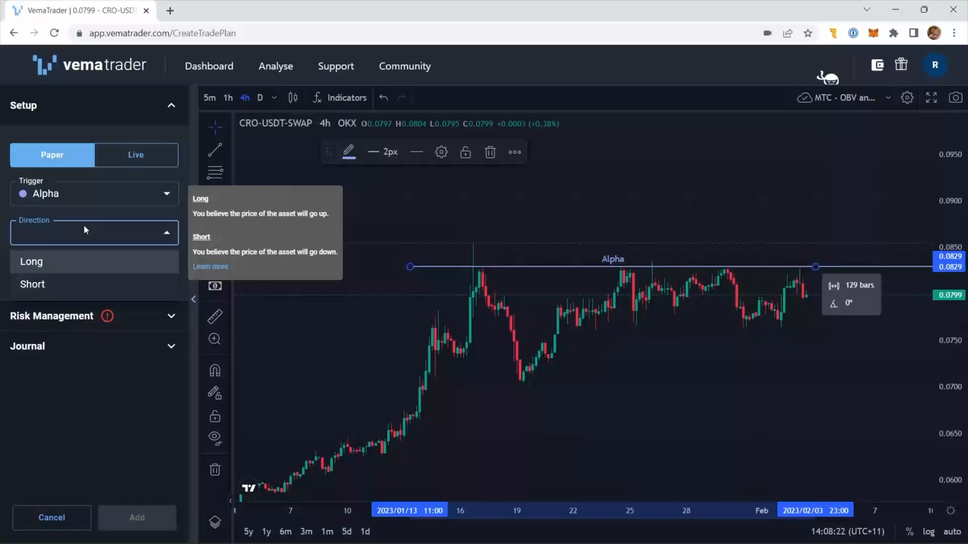
pyautogui.press('Down')
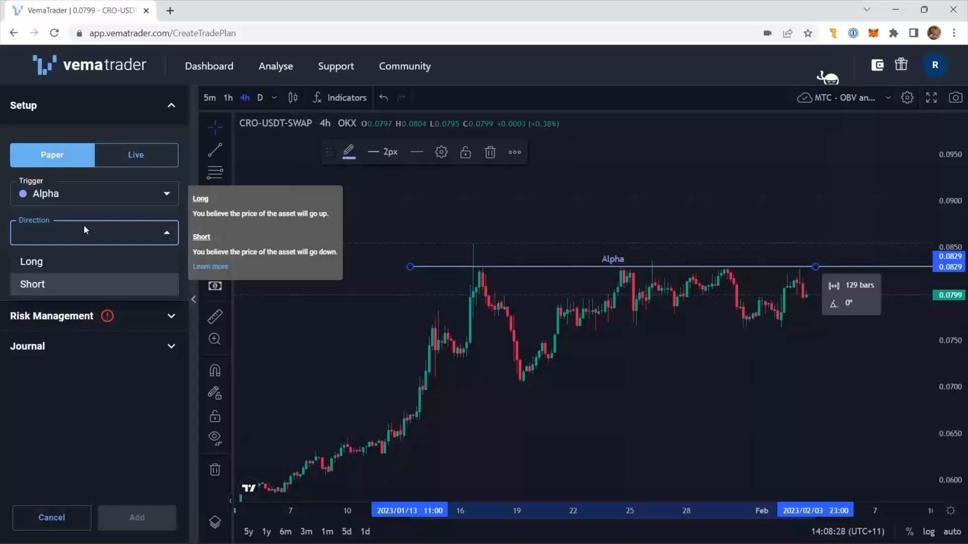
pyautogui.press('Return')
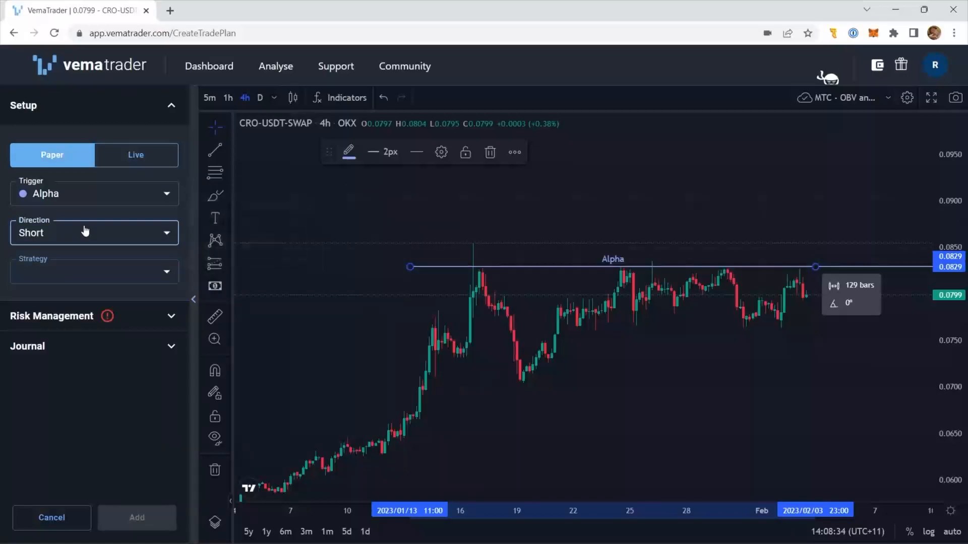
pyautogui.press('Tab')
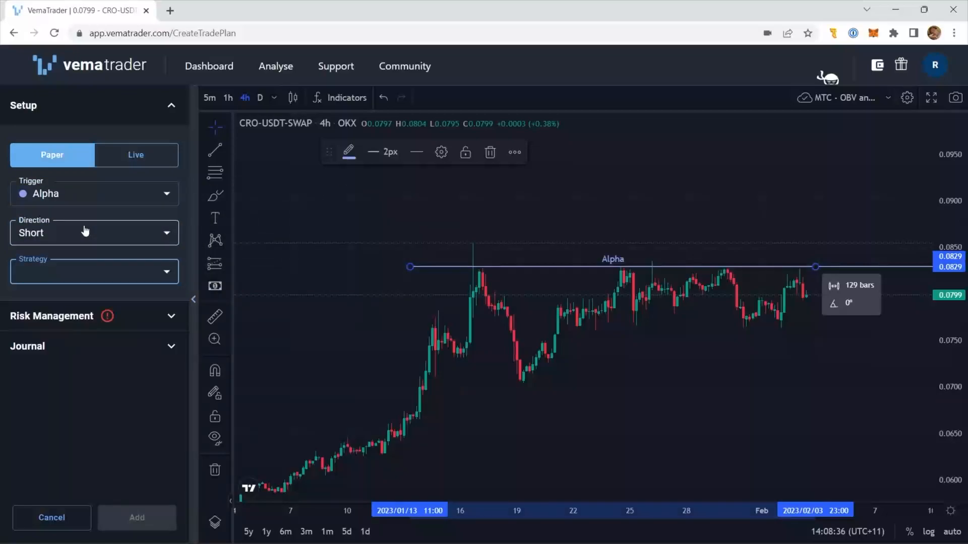
pyautogui.press('Down')
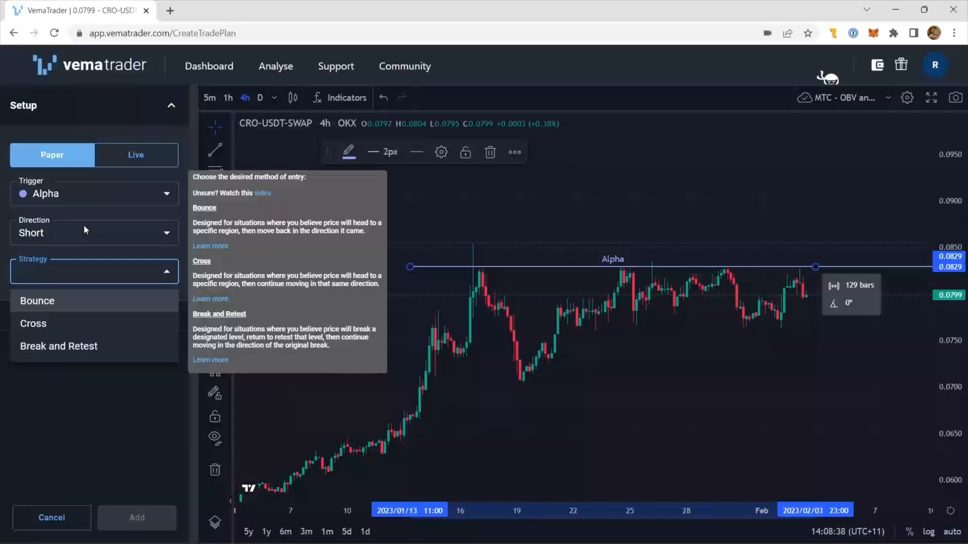
pyautogui.press('Return')
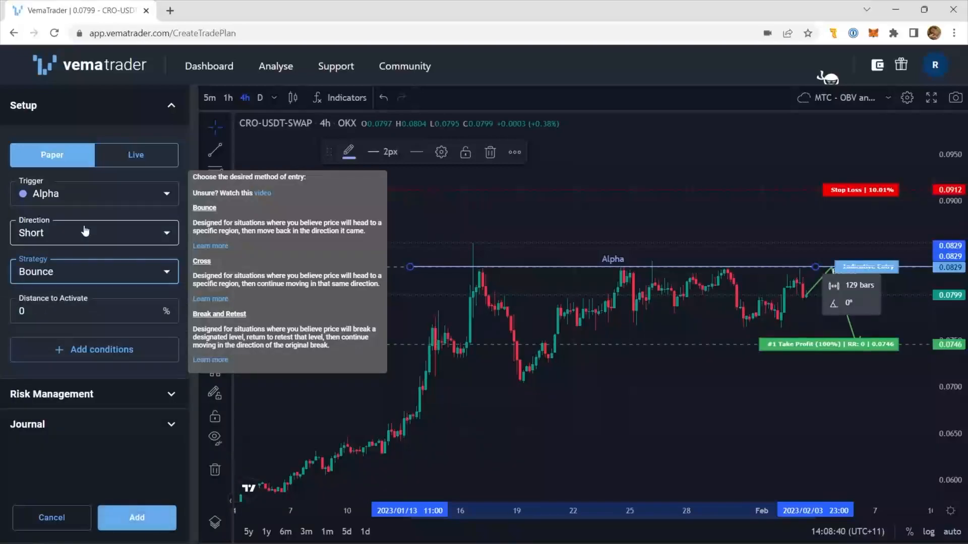
pyautogui.moveTo(85, 231)
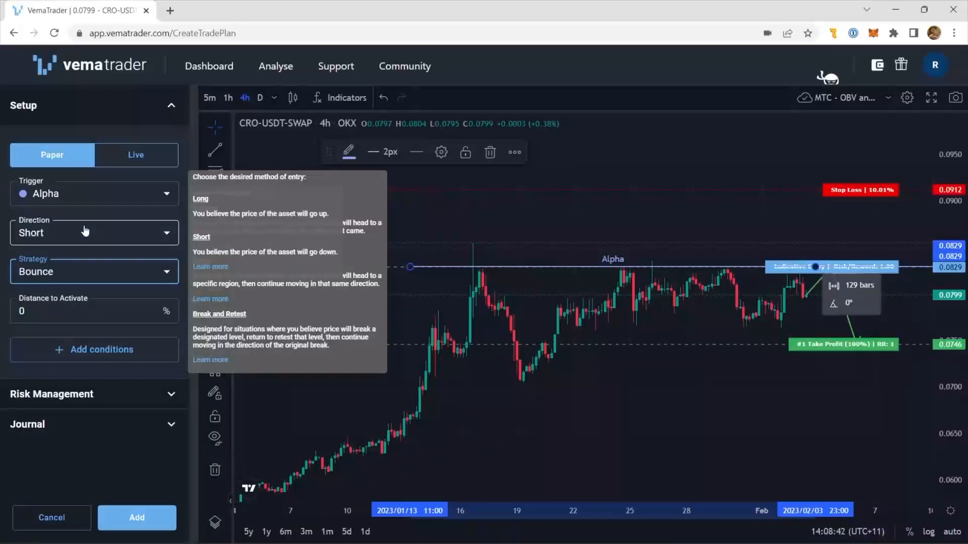
# - Set Distance to Activate to 0.5% and add an Expiry Date condition to the setup
pyautogui.press('Tab')
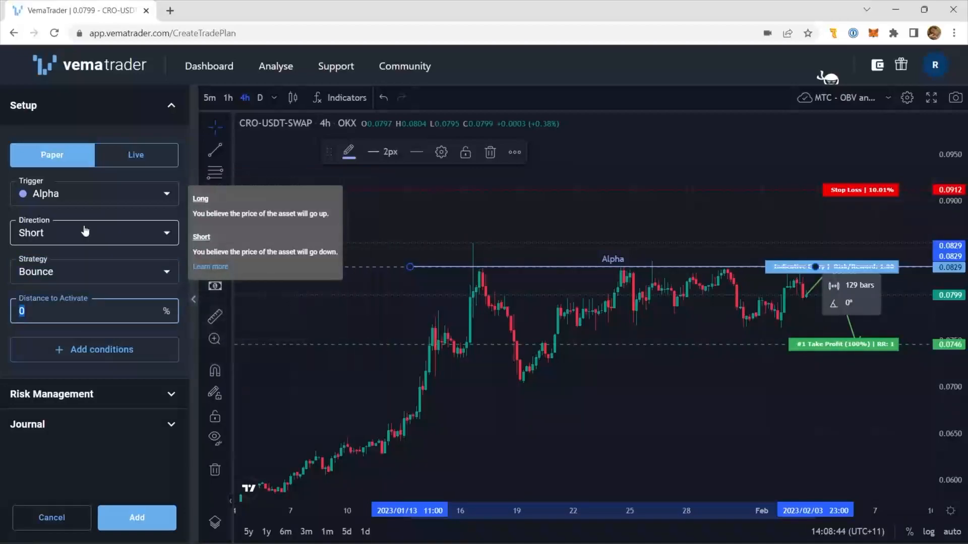
pyautogui.write('0.5')
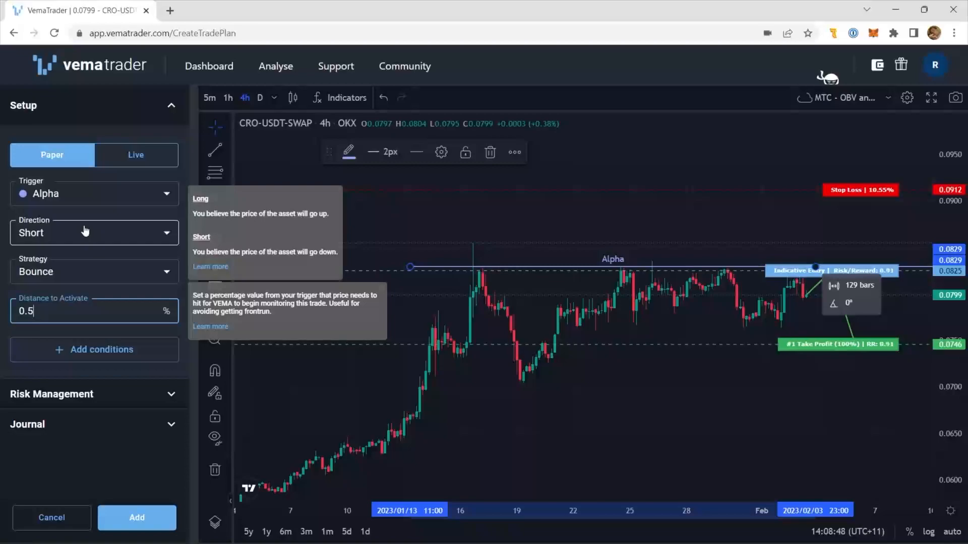
pyautogui.press('Tab')
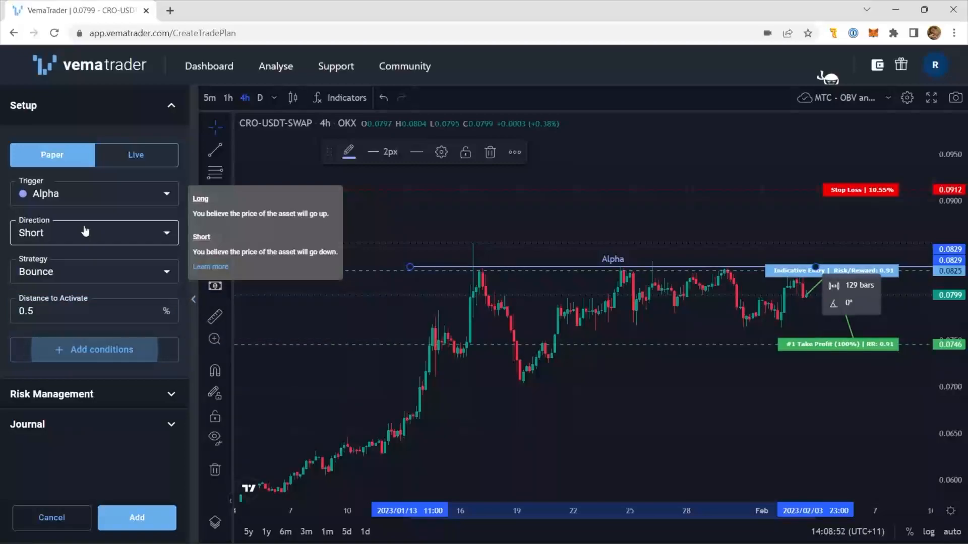
pyautogui.press('Return')
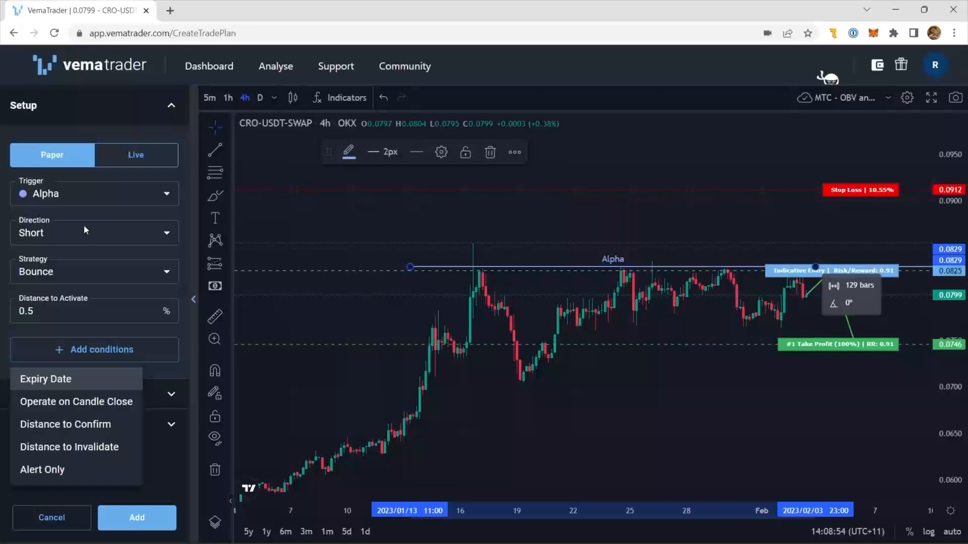
pyautogui.press('Return')
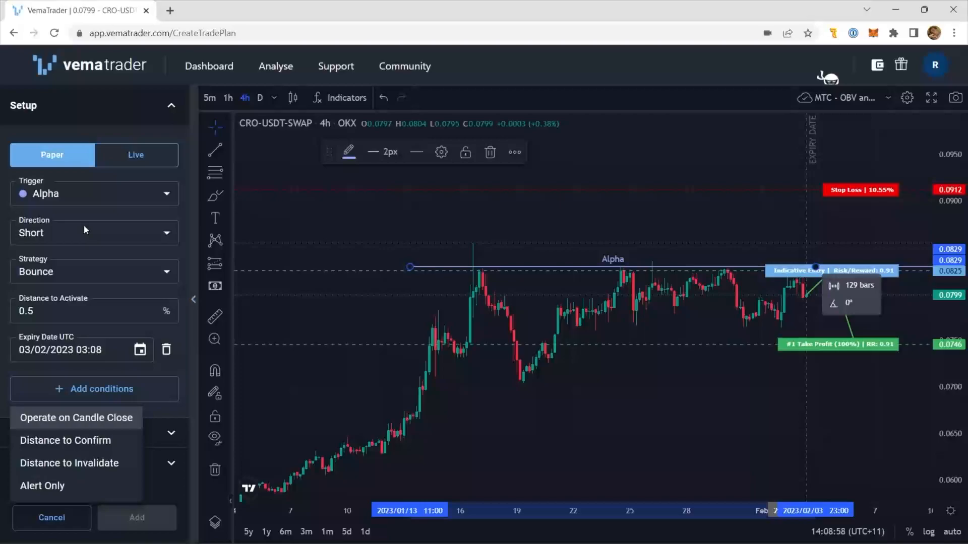
# - Add a Distance to Confirm condition to the setup and set it to 2%
pyautogui.press('Down')
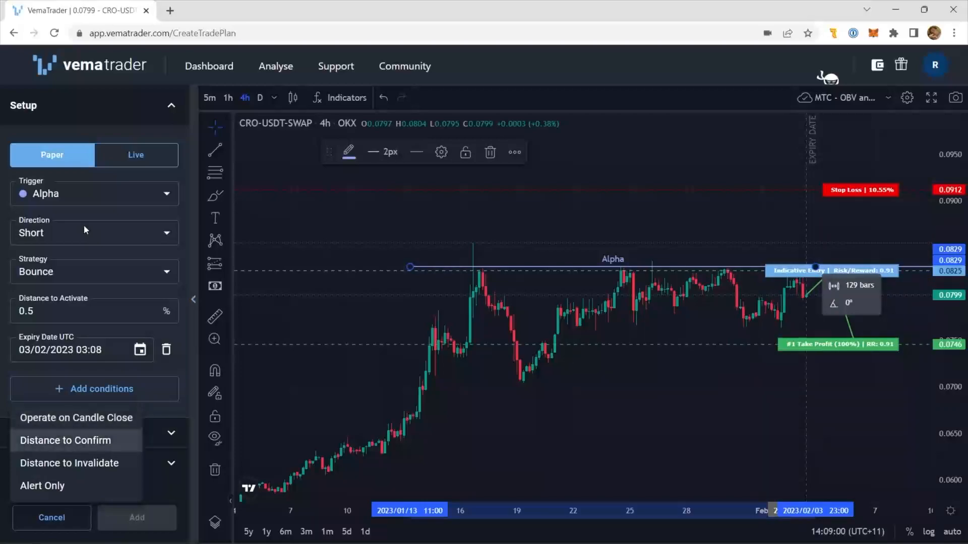
pyautogui.press('Return')
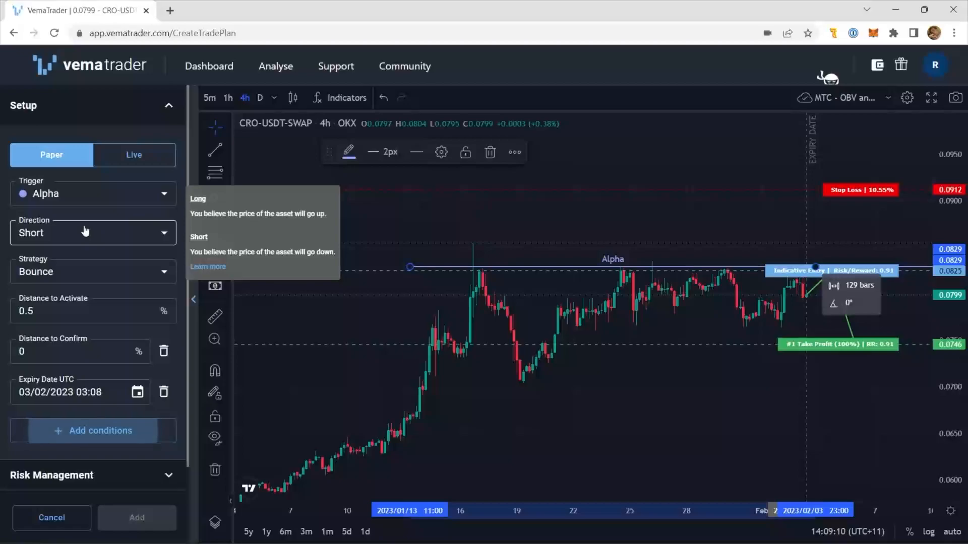
pyautogui.hotkey('shift', 'Tab')
pyautogui.hotkey('shift', 'Tab')
pyautogui.hotkey('shift', 'Tab')
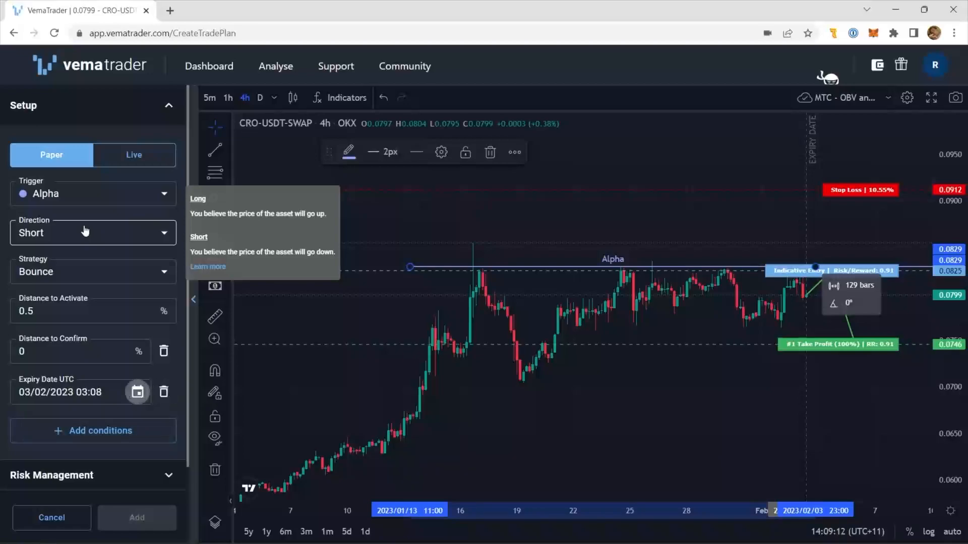
pyautogui.hotkey('shift', 'Tab')
pyautogui.hotkey('shift', 'Tab')
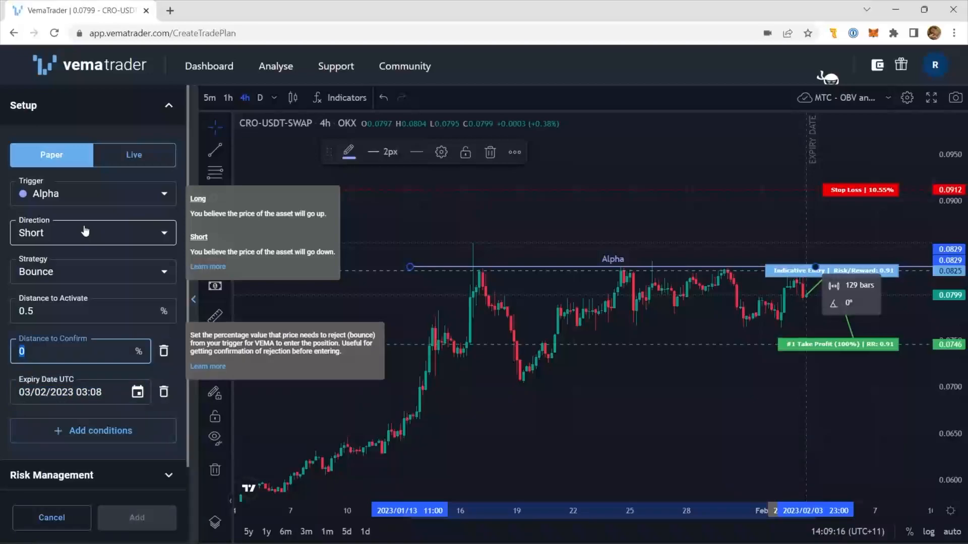
pyautogui.write('2')
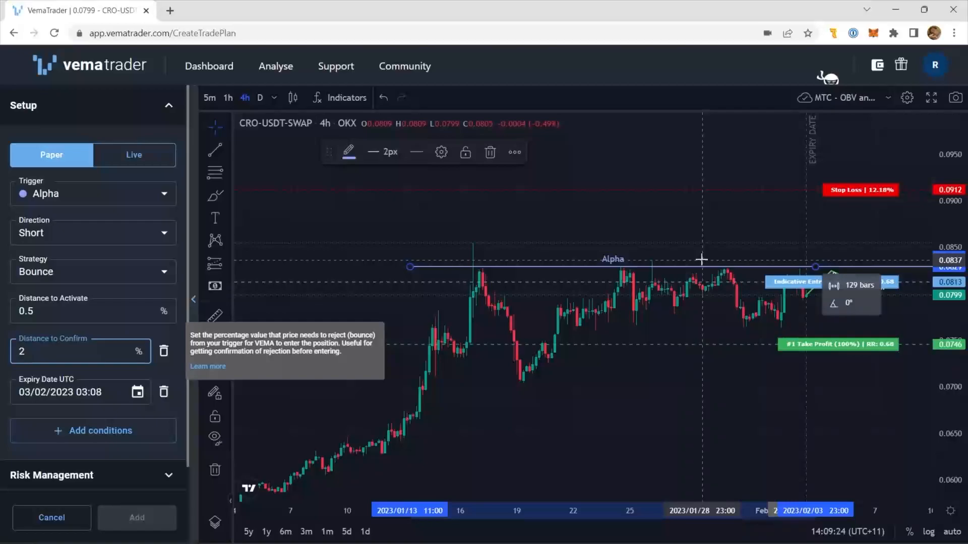
# - Choose a further condition for the setup from the remaining available conditions
pyautogui.press('Tab')
pyautogui.press('Tab')
pyautogui.press('Tab')
pyautogui.press('Tab')
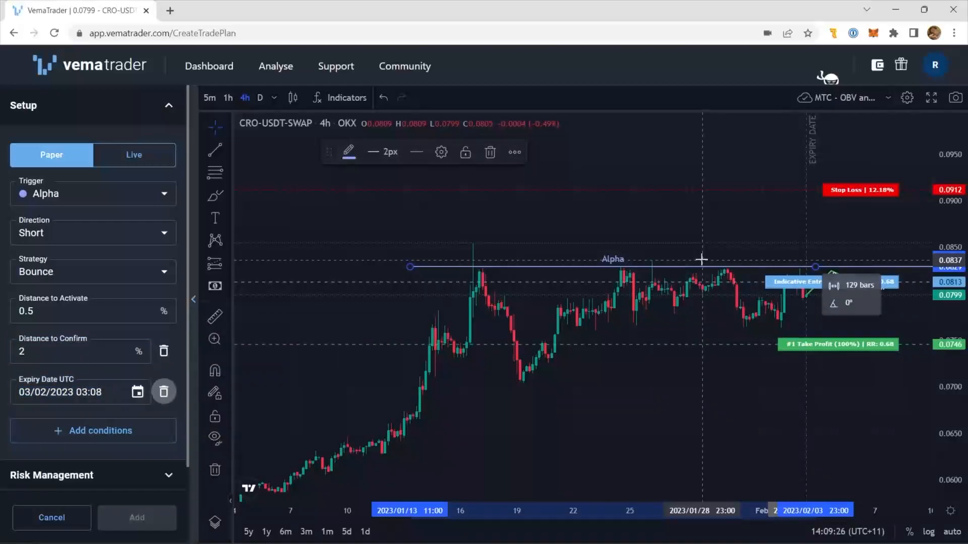
pyautogui.press('Tab')
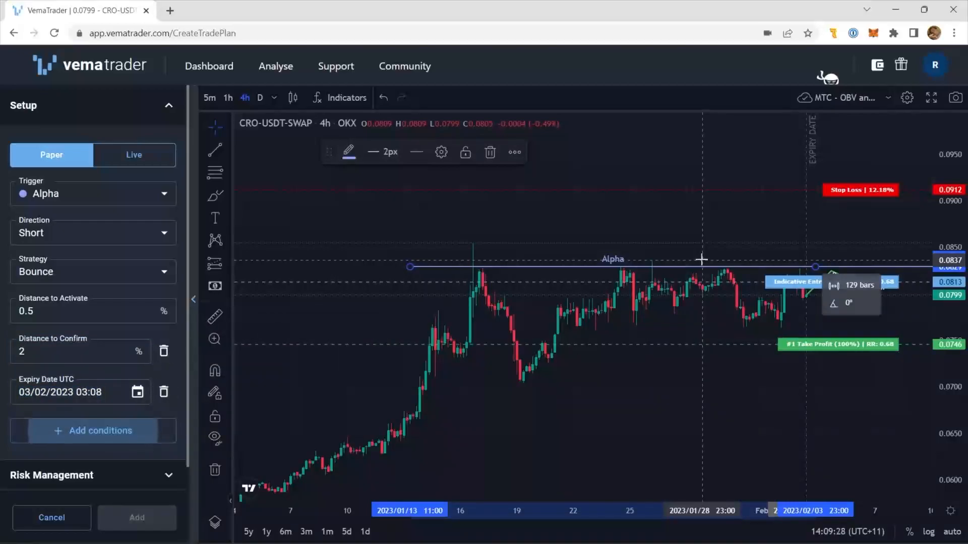
pyautogui.press('Return')
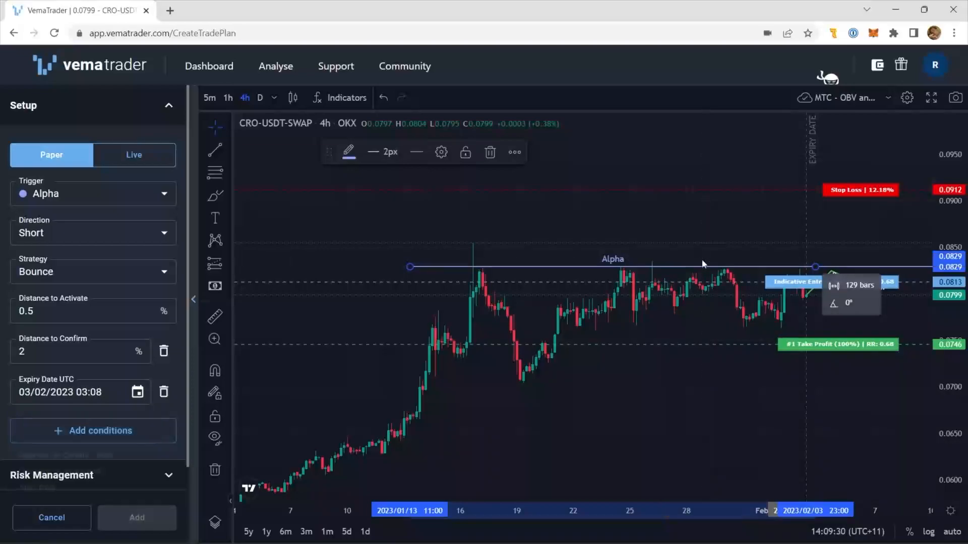
pyautogui.press('Down')
pyautogui.press('Down')
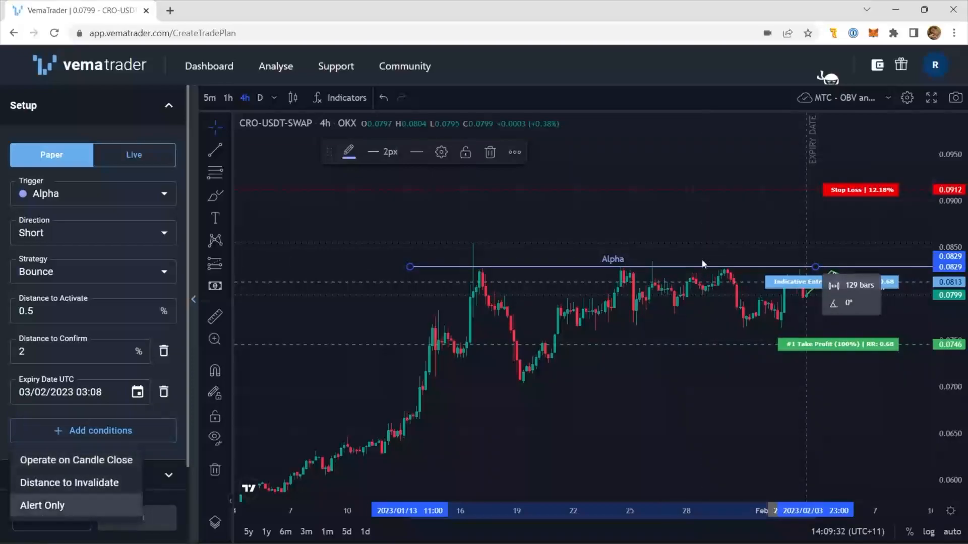
pyautogui.press('Return')
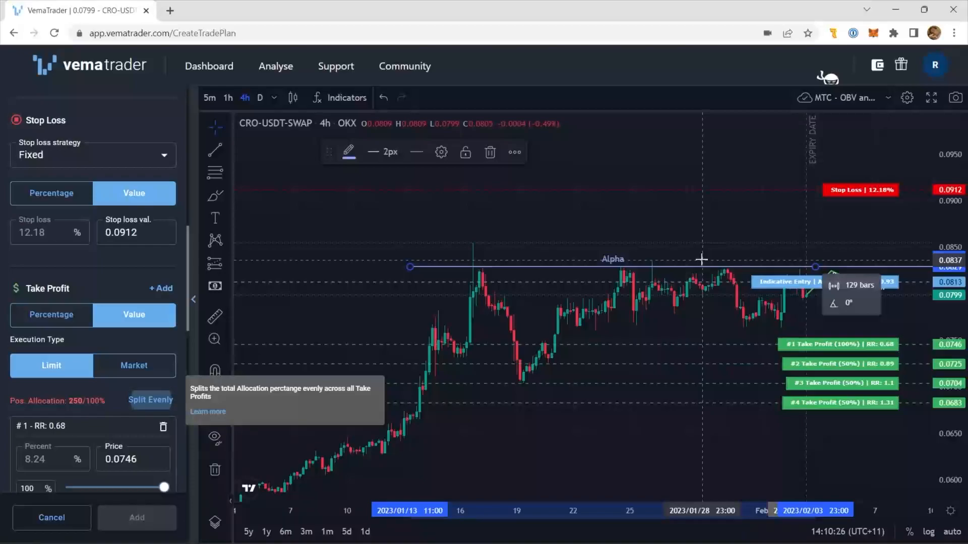
# - Split the position allocation evenly across the four take profits and move on to the fourth take profit's allocation percentage
pyautogui.click(151, 400)
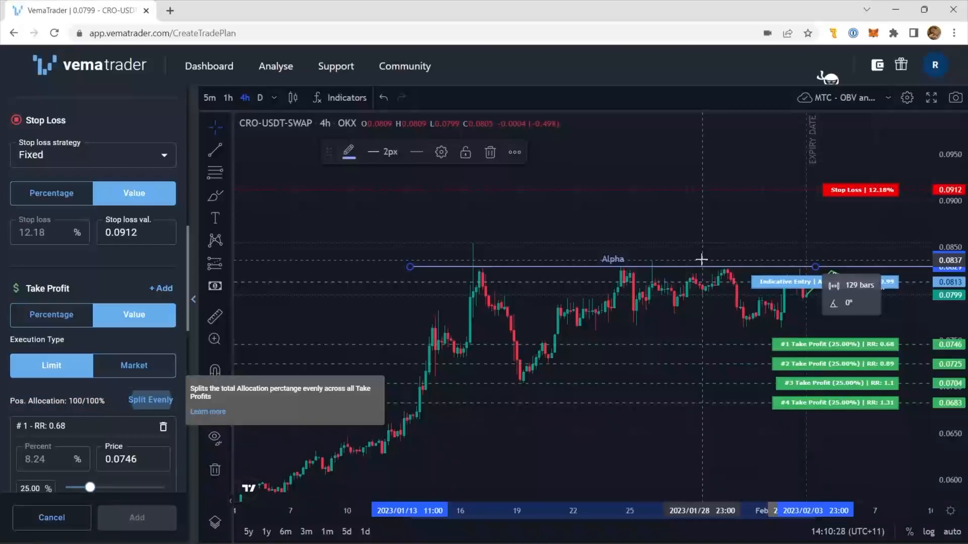
pyautogui.press('Tab')
pyautogui.press('Tab')
pyautogui.press('Tab')
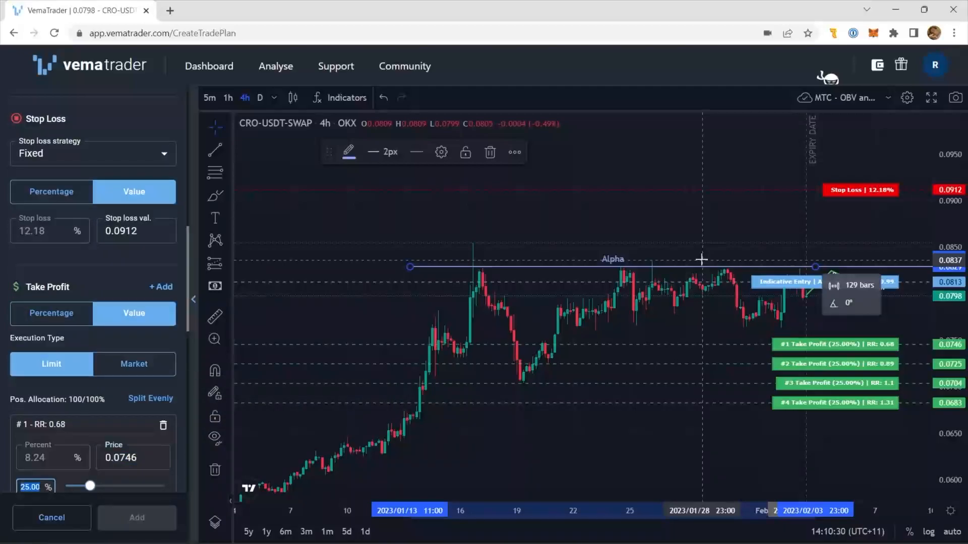
pyautogui.press('Tab')
pyautogui.press('Tab')
pyautogui.press('Tab')
pyautogui.press('Tab')
pyautogui.press('Tab')
pyautogui.press('Tab')
pyautogui.press('Tab')
pyautogui.press('Tab')
pyautogui.press('Tab')
pyautogui.press('Tab')
pyautogui.press('Tab')
# - Expand the setup's Journal section and move past mood, confidence and notes to the Tags field
pyautogui.press('Tab')
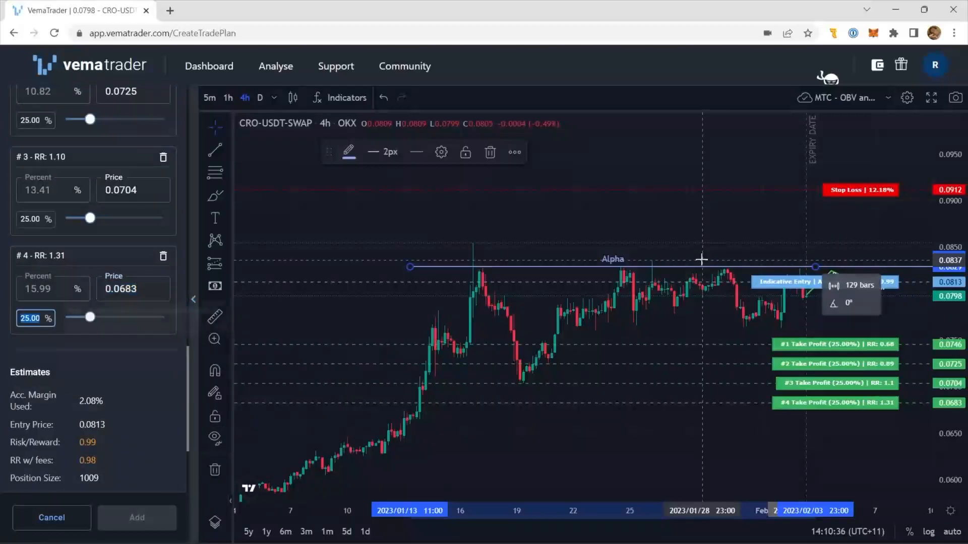
pyautogui.press('Tab')
pyautogui.press('Tab')
pyautogui.press('Return')
pyautogui.press('Tab')
pyautogui.press('Tab')
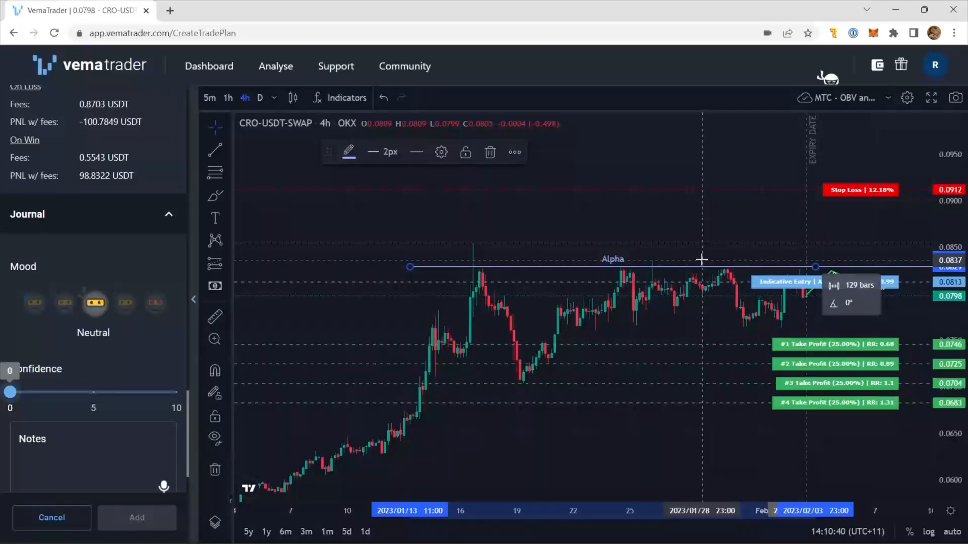
pyautogui.press('Tab')
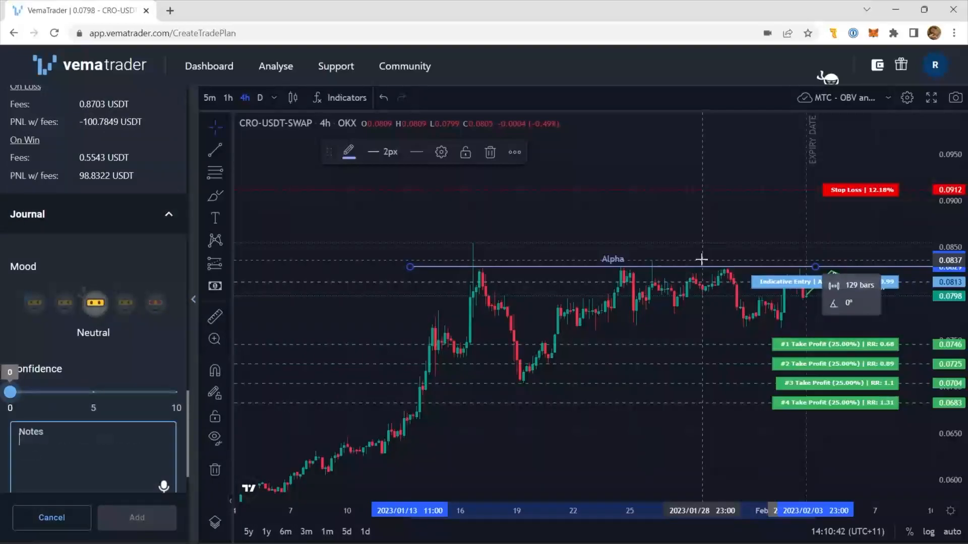
pyautogui.press('Tab')
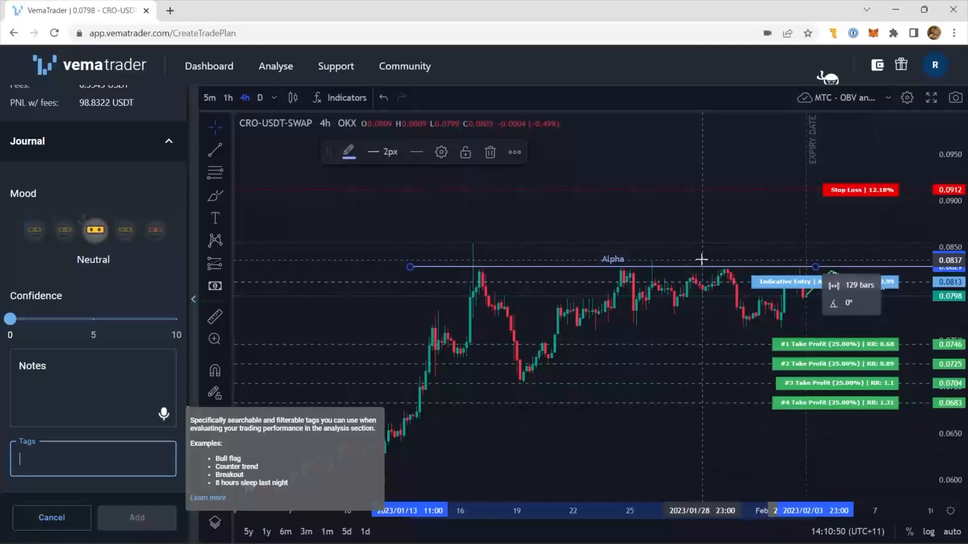
# - Add the existing tag "ascending triangle" to the setup's journal
pyautogui.write('ascend')
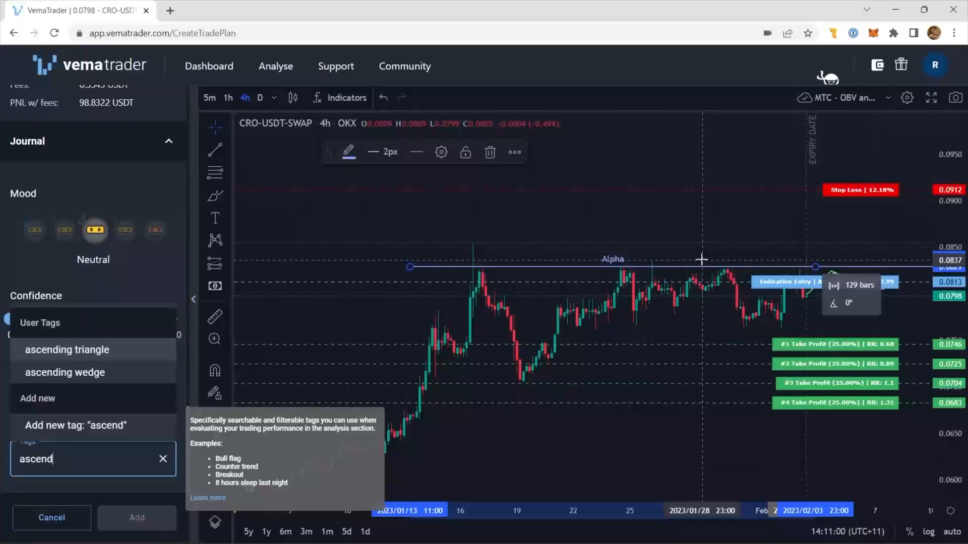
pyautogui.write('ing tirange')
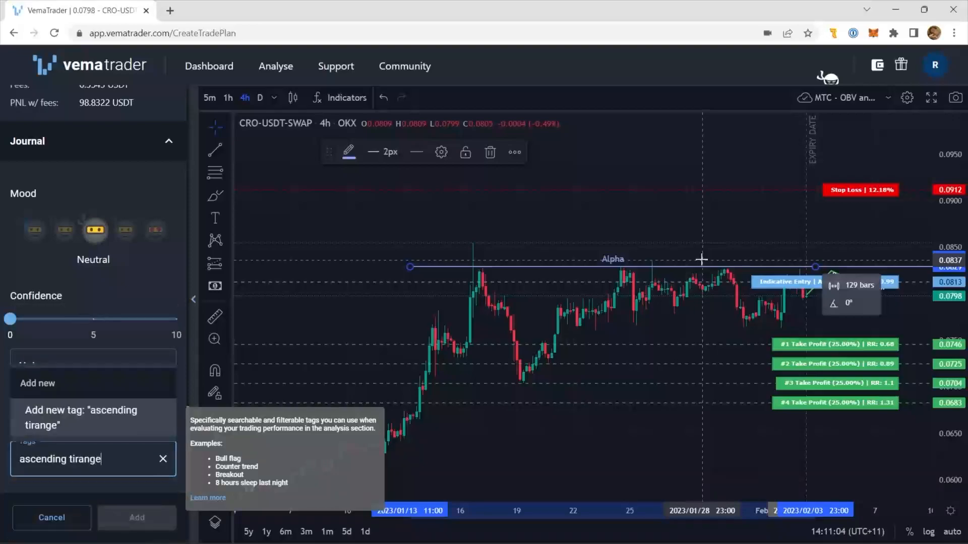
pyautogui.press('BackSpace')
pyautogui.press('BackSpace')
pyautogui.press('BackSpace')
pyautogui.press('BackSpace')
pyautogui.press('BackSpace')
pyautogui.press('BackSpace')
pyautogui.write('riangle')
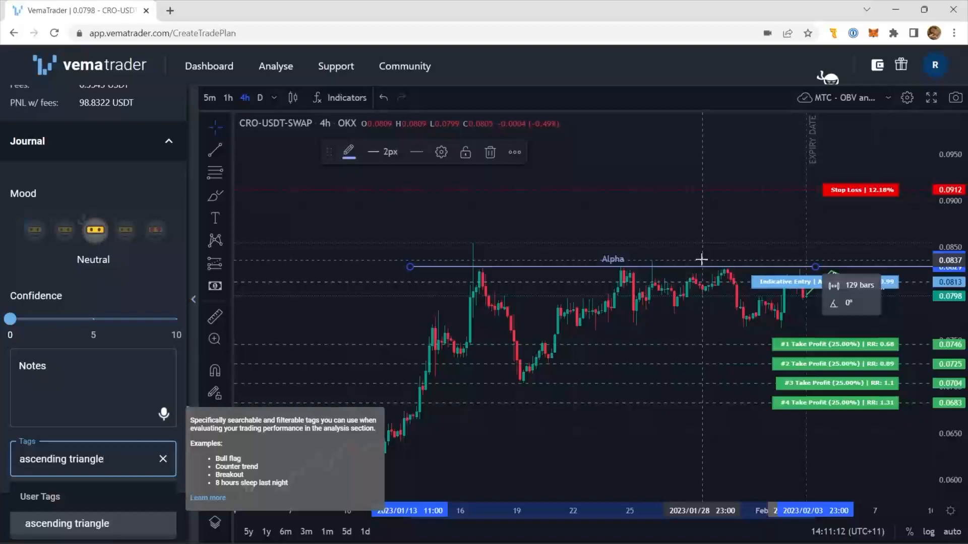
pyautogui.press('Return')
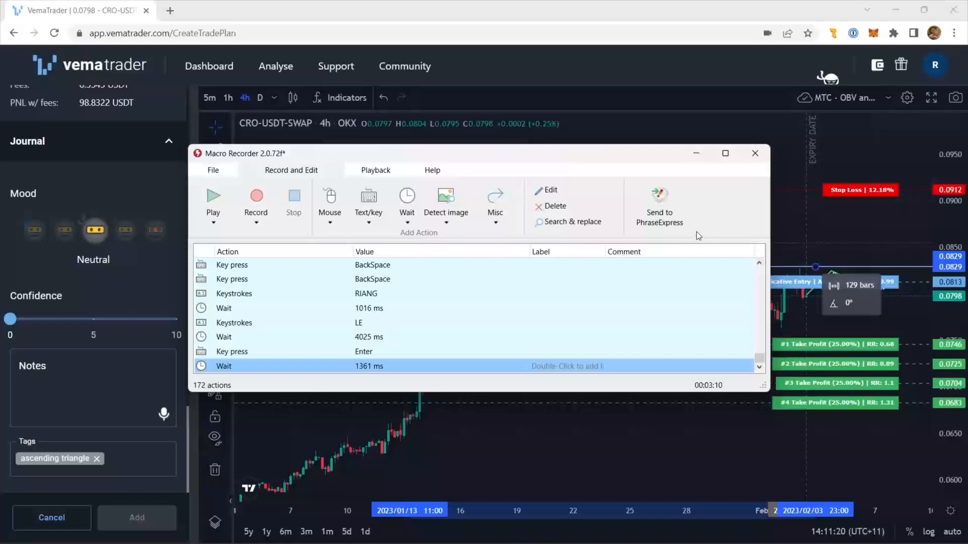
# - In Macro Recorder, enlarge the action list and delete the recorded actions between the ASCEND keystrokes and the final Enter key press
pyautogui.moveTo(395, 160); pyautogui.dragTo(320, 75)
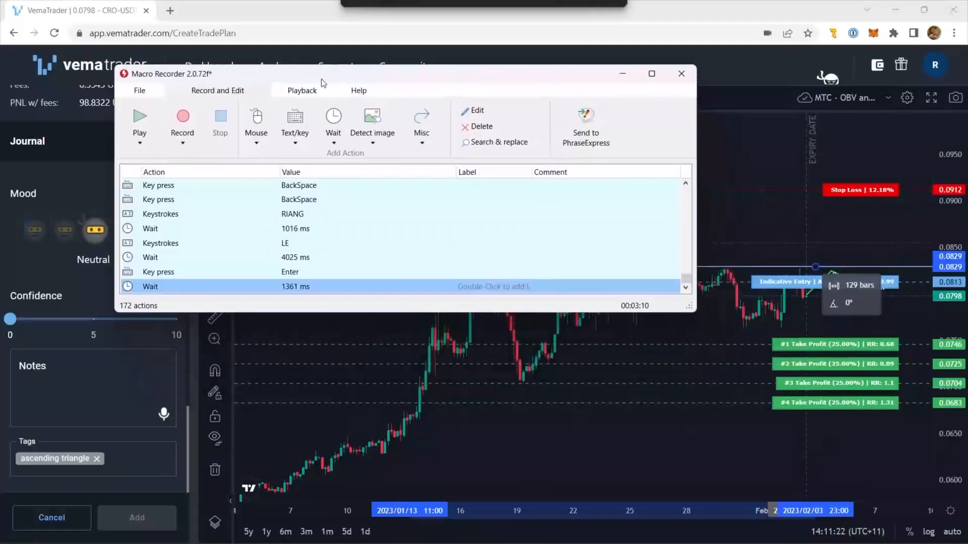
pyautogui.moveTo(403, 309); pyautogui.dragTo(397, 499)
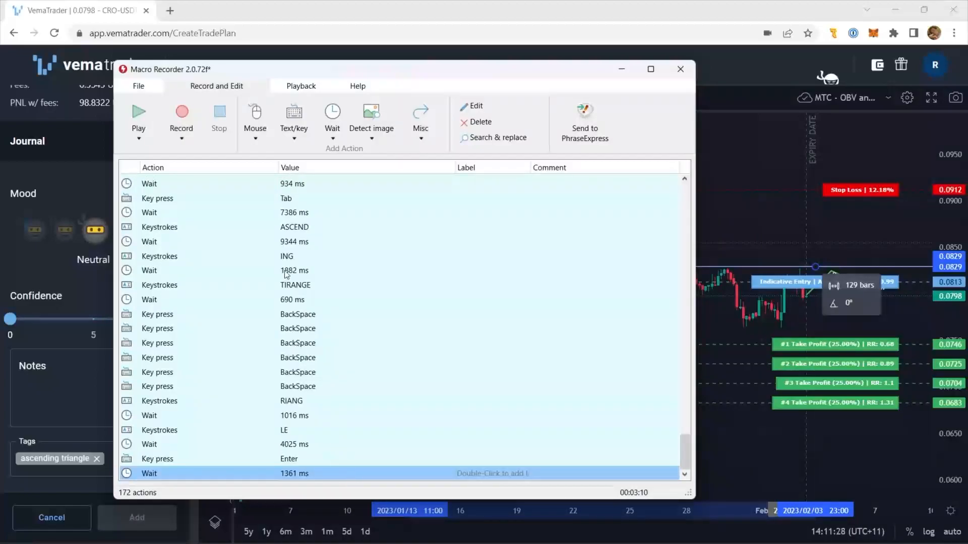
pyautogui.click(289, 229)
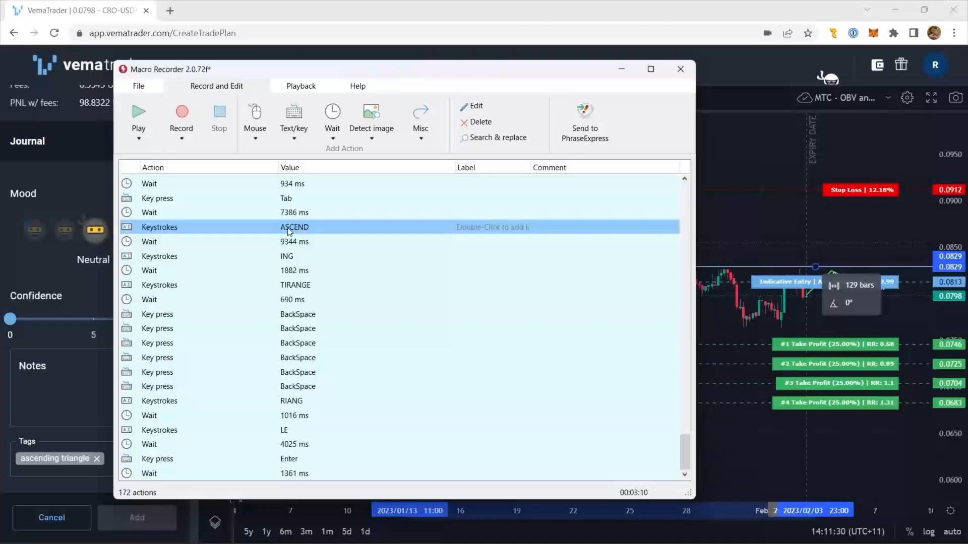
pyautogui.click(293, 257)
pyautogui.click(304, 284)
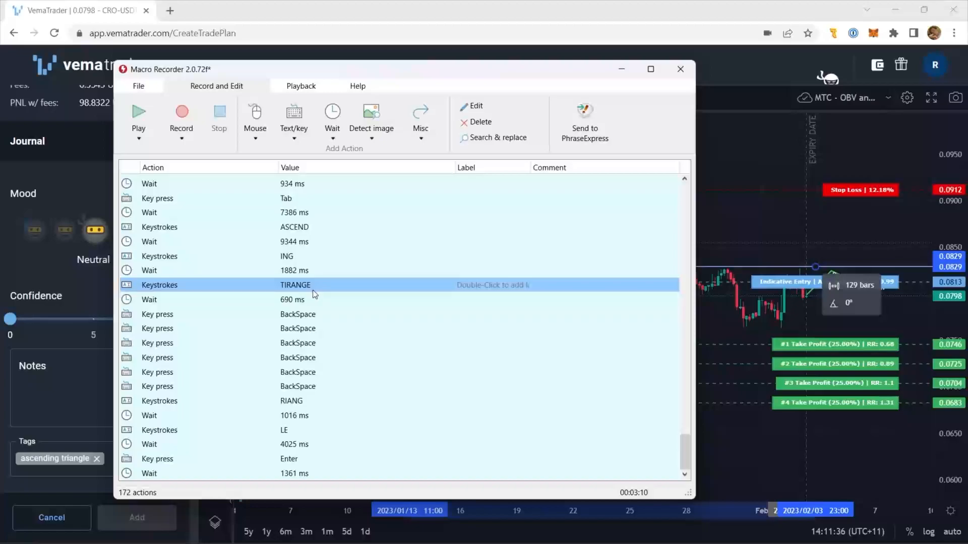
pyautogui.click(299, 403)
pyautogui.click(294, 434)
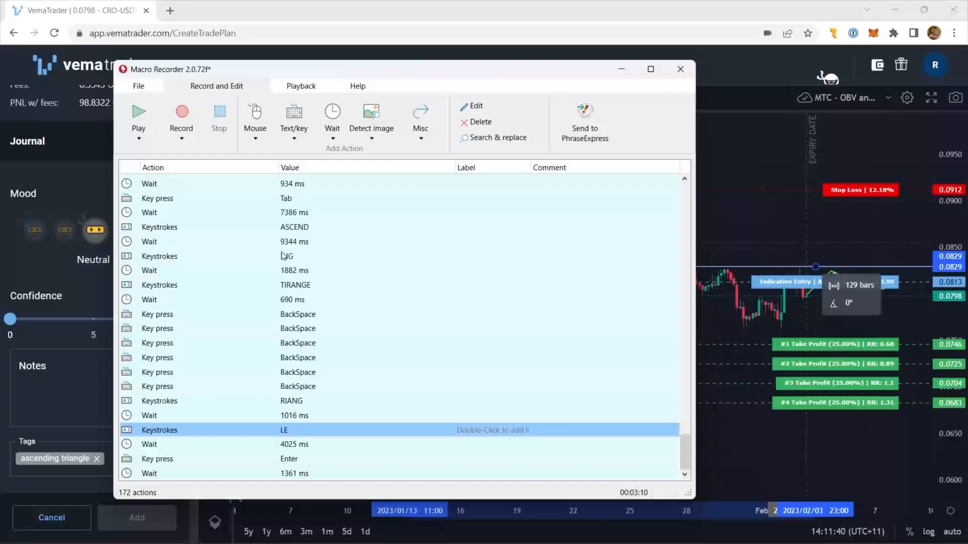
pyautogui.click(297, 445)
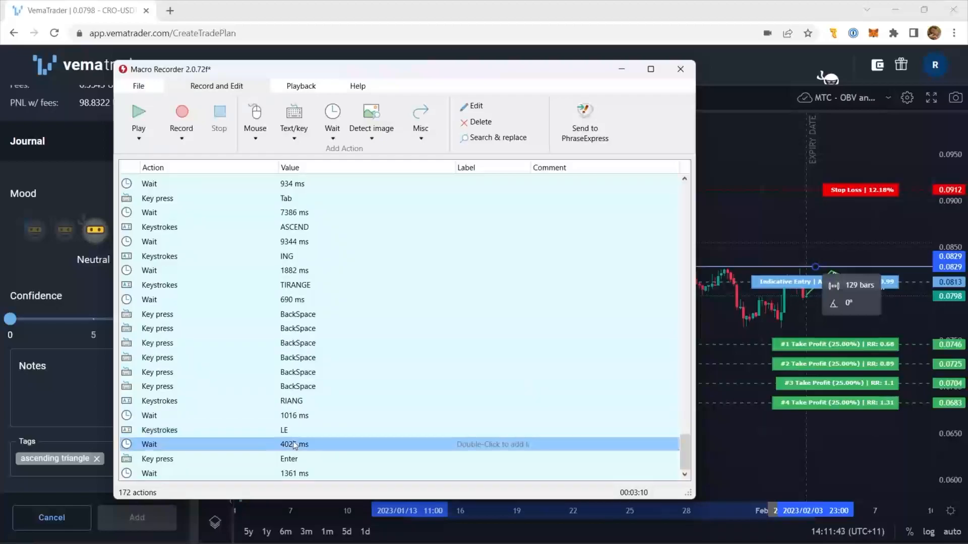
pyautogui.keyDown('shift'); pyautogui.click(303, 243); pyautogui.keyUp('shift')
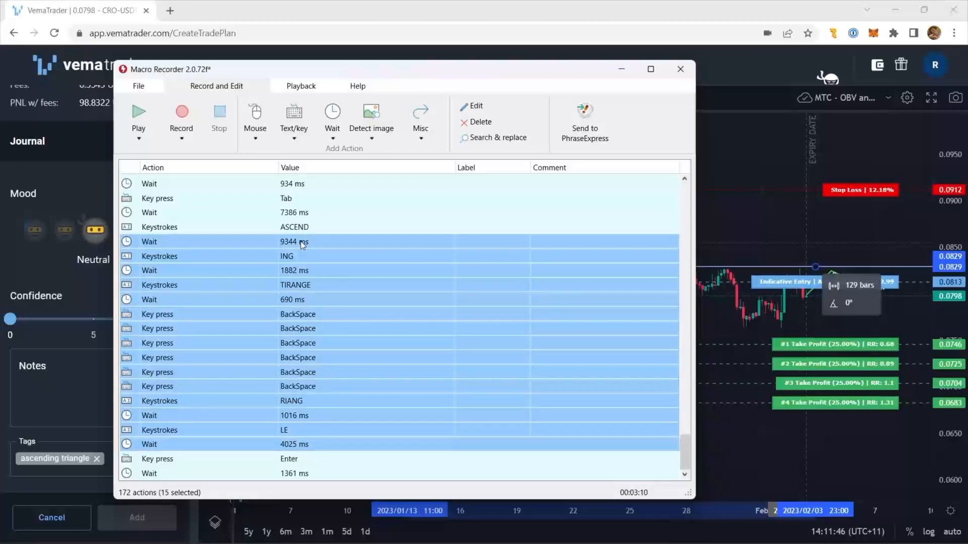
pyautogui.press('Delete')
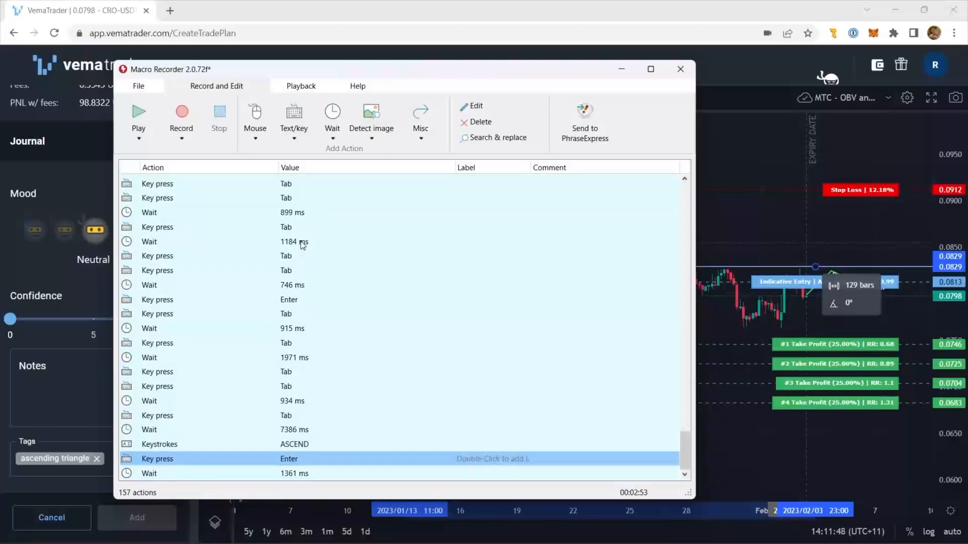
# - Change the ASCEND keystrokes action to output "ASCENDING TRIANGLE" and convert it to a text output action
pyautogui.doubleClick(329, 446)
pyautogui.click(330, 288)
pyautogui.write('ING ')
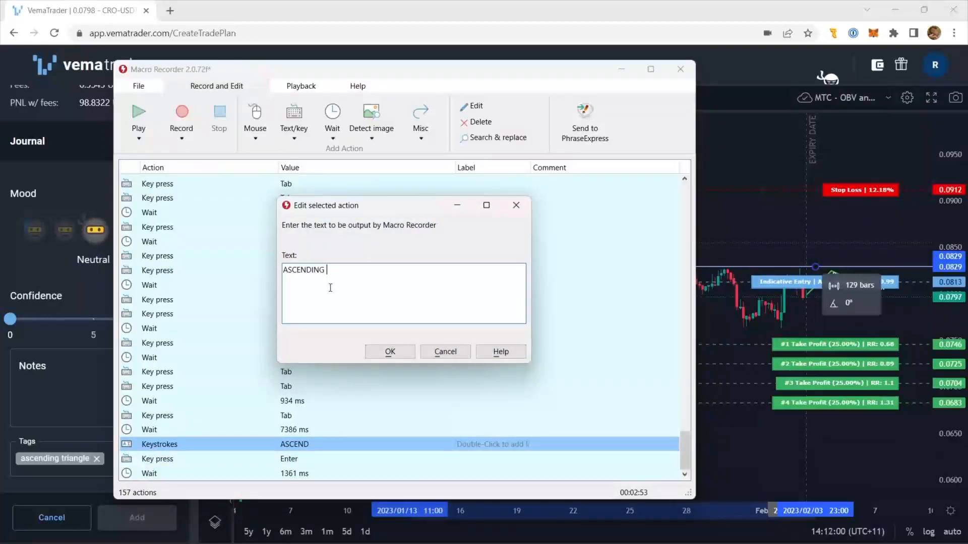
pyautogui.write('TRIANGLE')
pyautogui.click(387, 352)
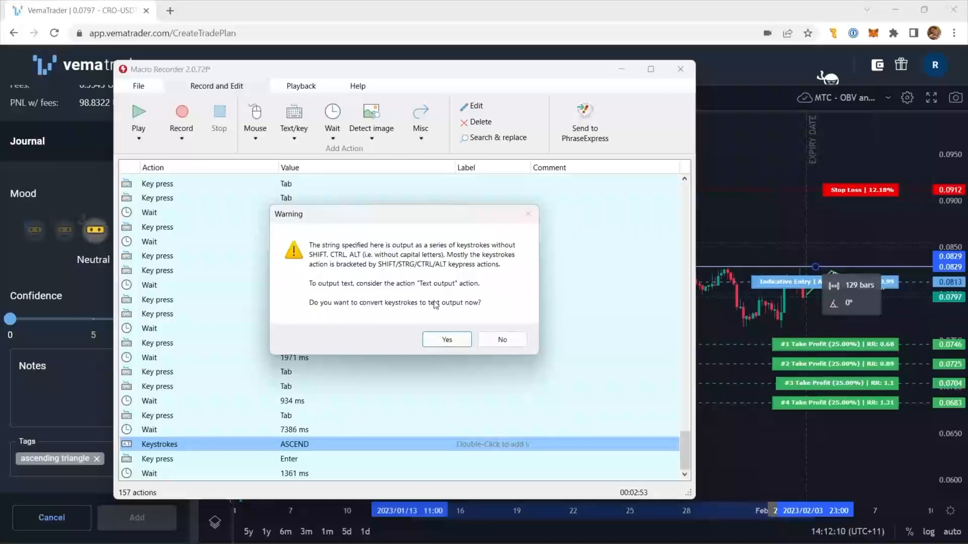
pyautogui.click(437, 341)
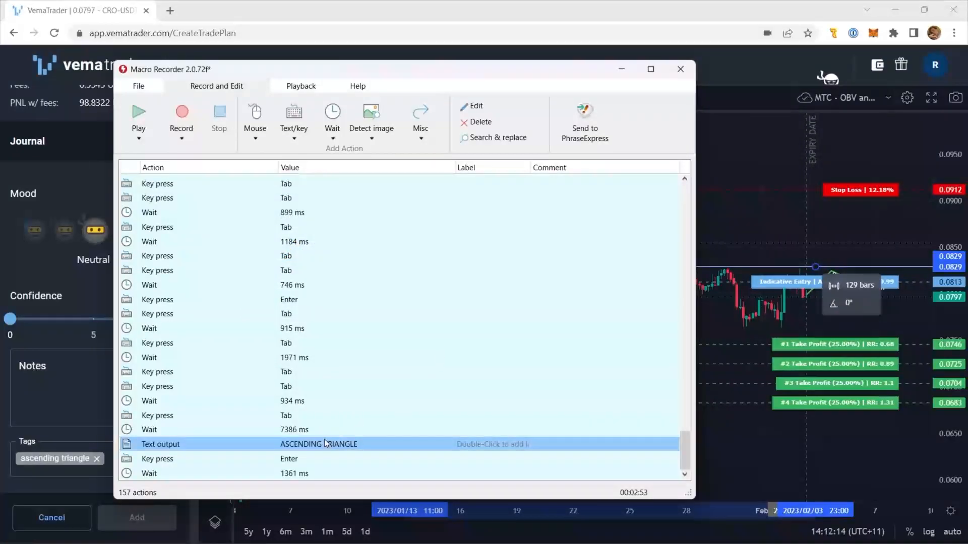
# - Delete the 899 ms, 1184 ms and 746 ms wait actions among the Tab presses near the macro's end
pyautogui.click(290, 400)
pyautogui.click(297, 358)
pyautogui.click(297, 314)
pyautogui.click(295, 285)
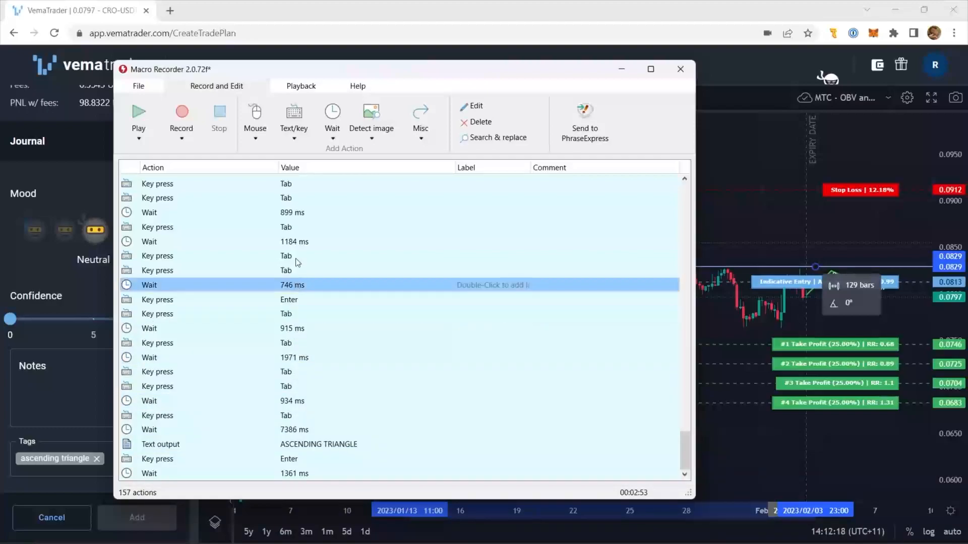
pyautogui.click(295, 241)
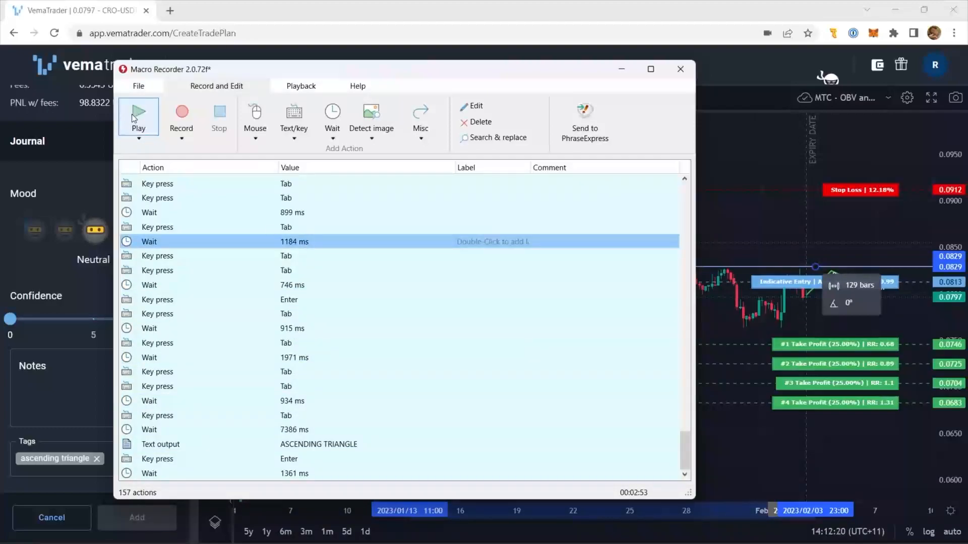
pyautogui.click(208, 226)
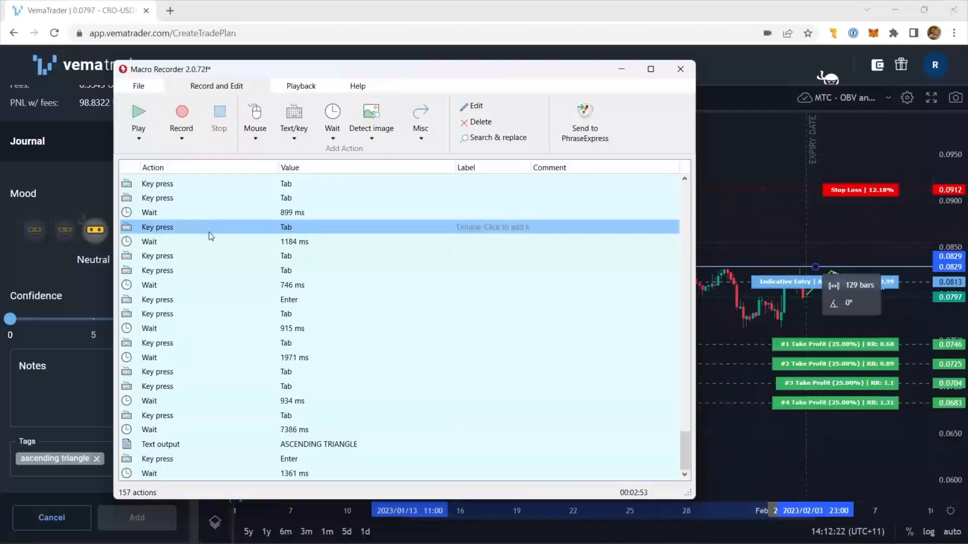
pyautogui.click(211, 242)
pyautogui.click(210, 256)
pyautogui.click(209, 269)
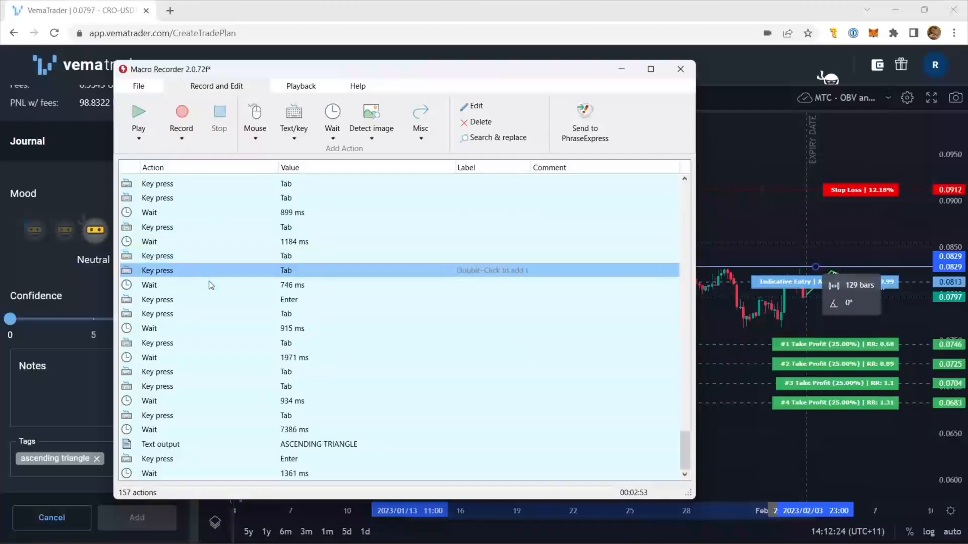
pyautogui.click(209, 283)
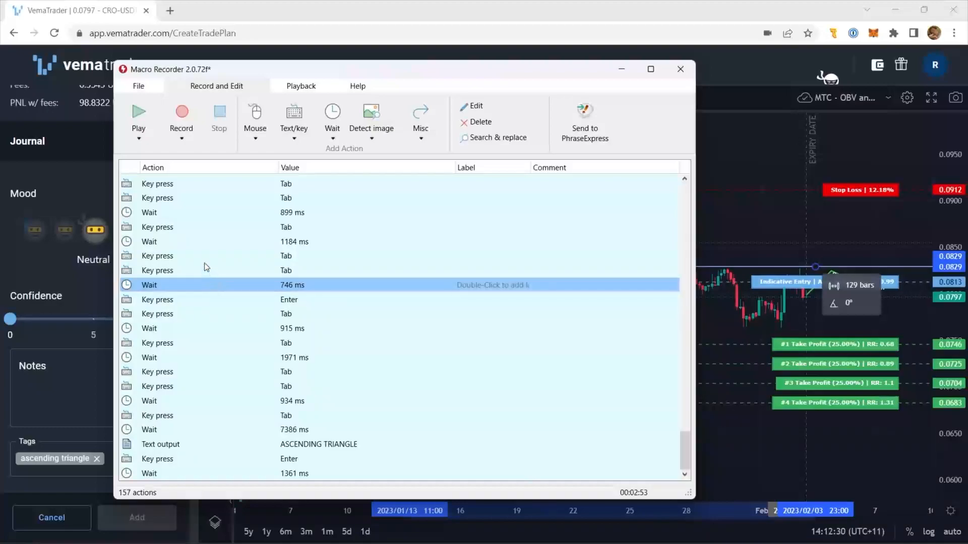
pyautogui.keyDown('ctrl'); pyautogui.click(206, 242); pyautogui.keyUp('ctrl')
pyautogui.keyDown('ctrl'); pyautogui.click(204, 212); pyautogui.keyUp('ctrl')
pyautogui.press('Delete')
# - Exclude wait times and mouse moves from the macro's playback
pyautogui.scroll(20, 233, 292)
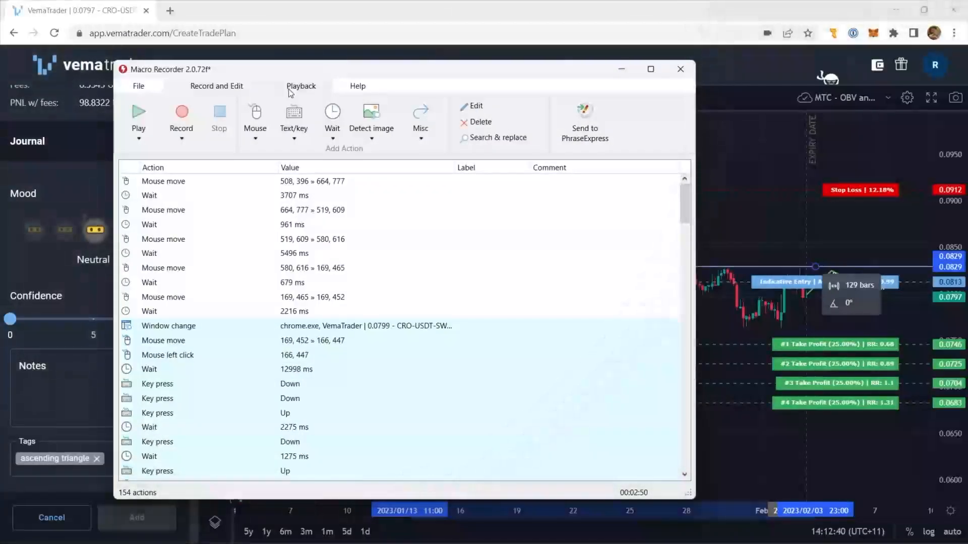
pyautogui.click(288, 90)
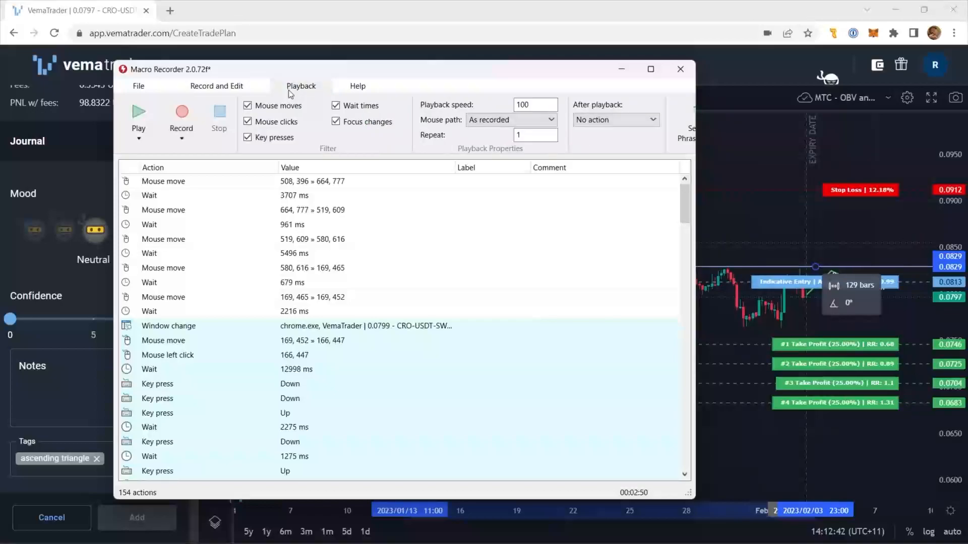
pyautogui.click(342, 111)
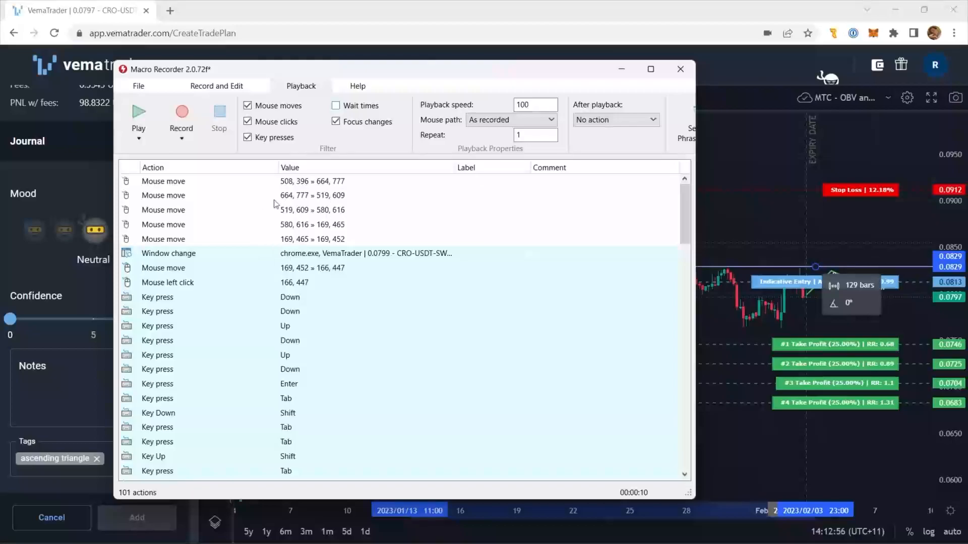
pyautogui.click(273, 107)
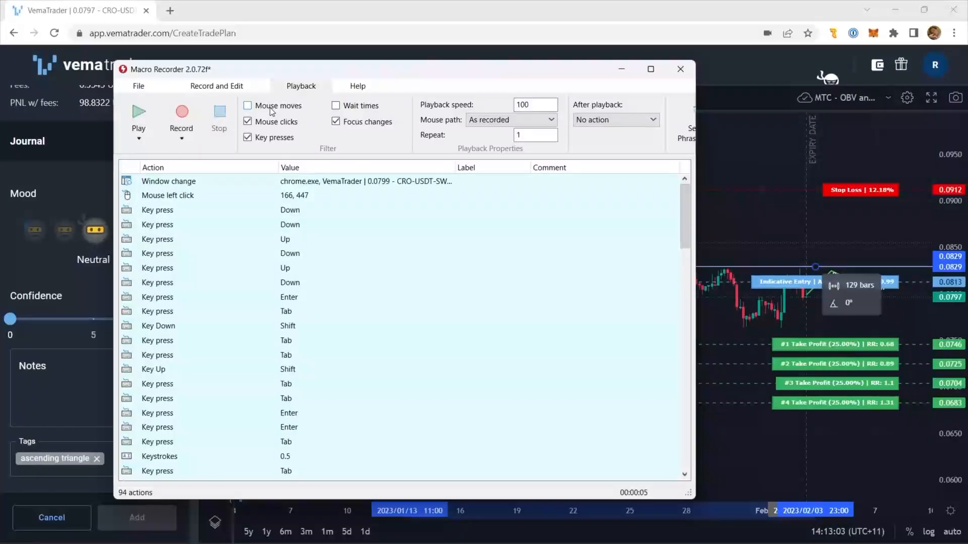
# - Delete the window change action at the start of the macro, leaving the mouse left click as the first action
pyautogui.click(229, 201)
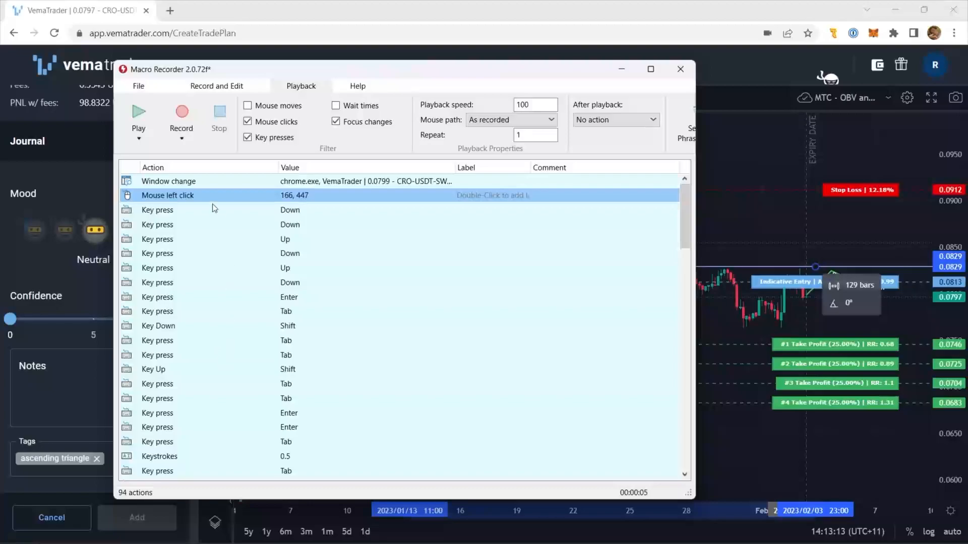
pyautogui.click(214, 180)
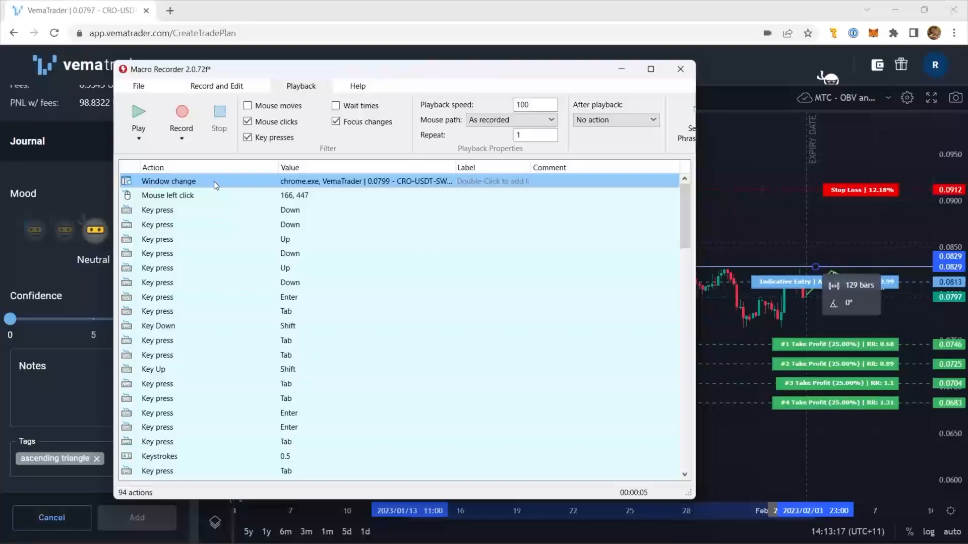
pyautogui.press('Delete')
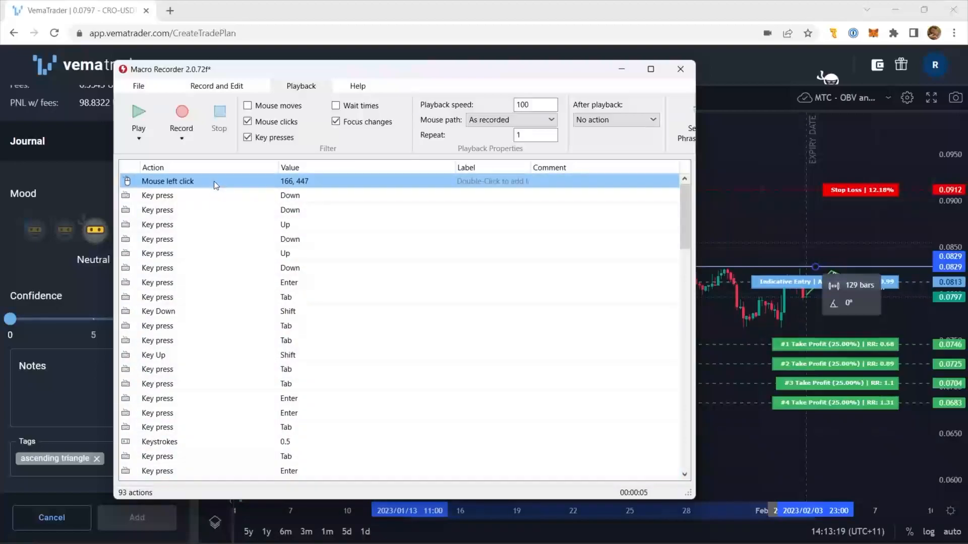
pyautogui.moveTo(258, 72); pyautogui.dragTo(340, 48)
pyautogui.click(259, 174)
pyautogui.click(258, 160)
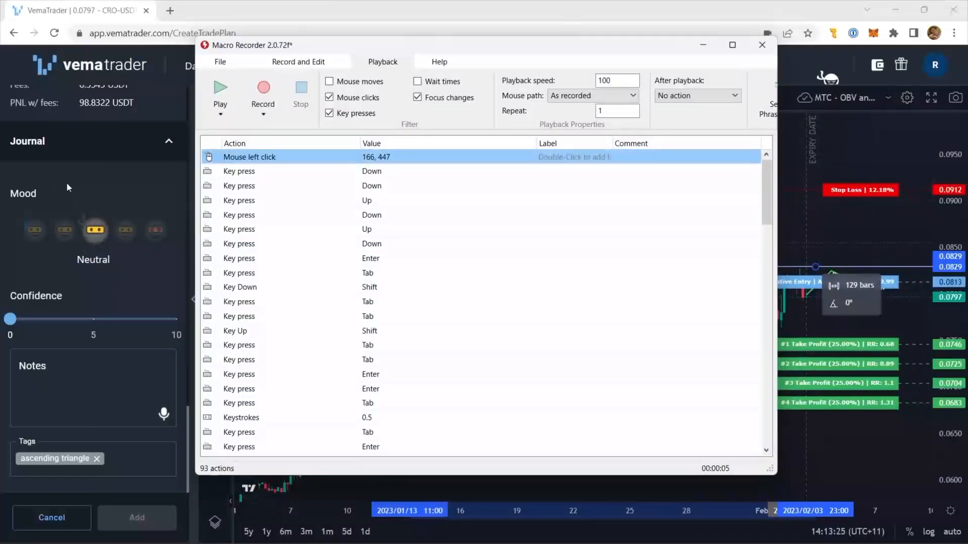
# - Switch back to VemaTrader, discard the current setup and start a new one on the Alpha trigger
pyautogui.click(53, 521)
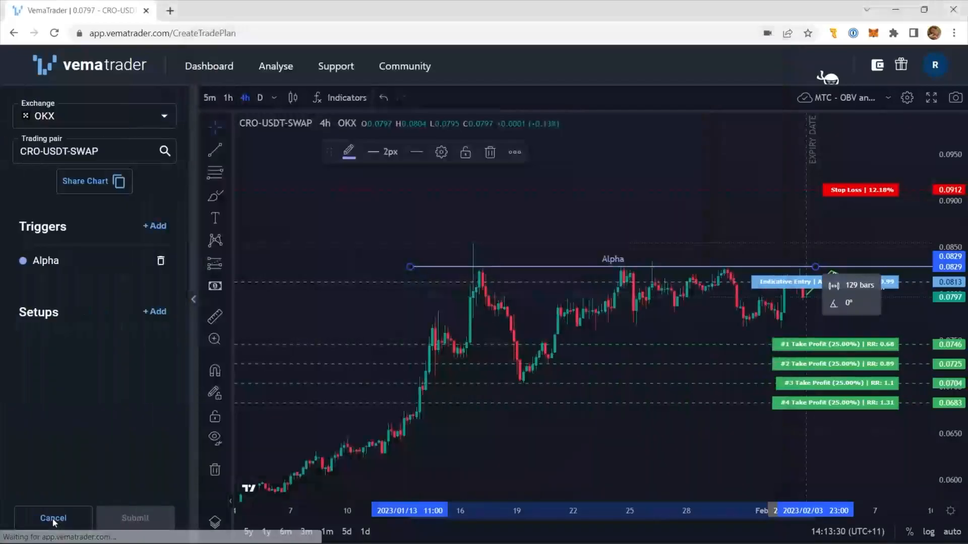
pyautogui.click(147, 317)
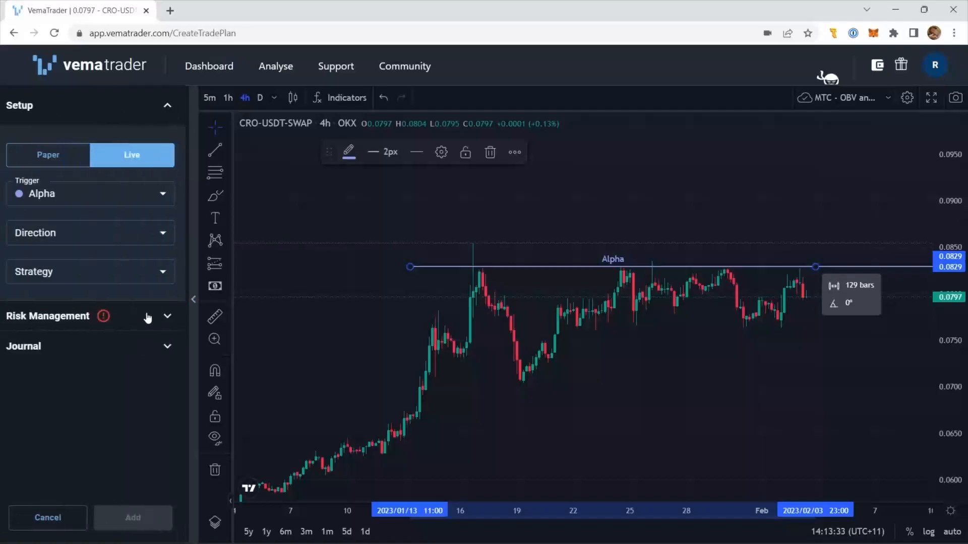
pyautogui.moveTo(74, 207)
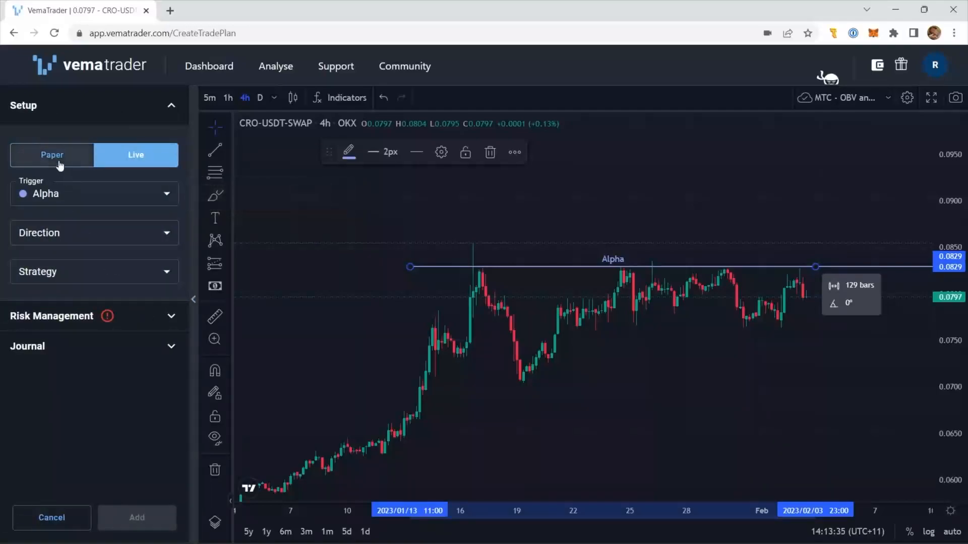
pyautogui.moveTo(59, 165)
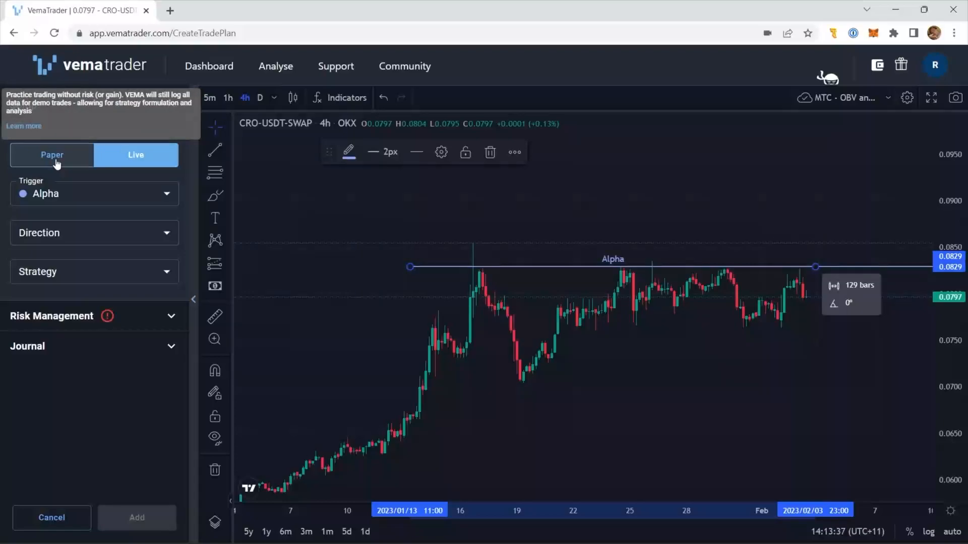
# - Set the new setup to Paper trading, switch to Macro Recorder and play the macro from its first mouse left click action
pyautogui.click(57, 165)
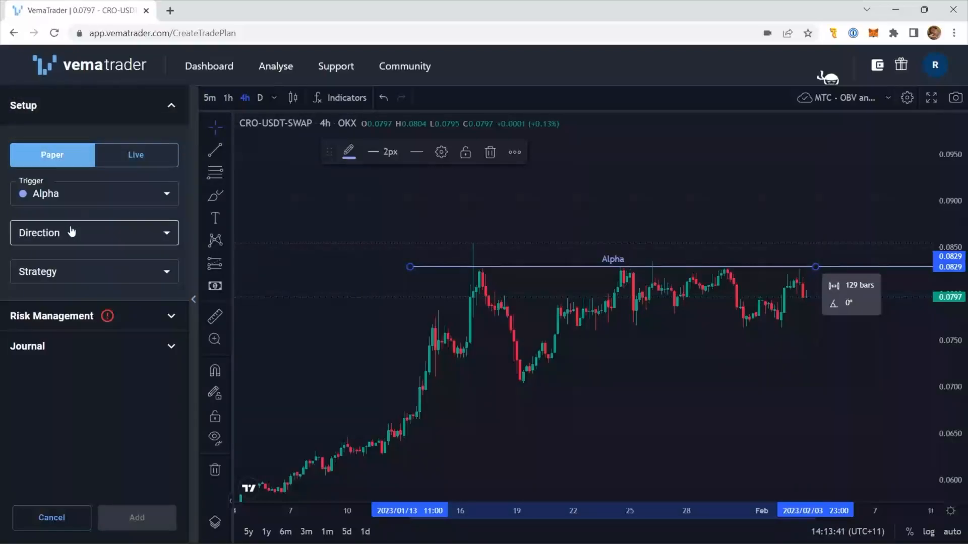
pyautogui.hotkey('alt', 'Tab')
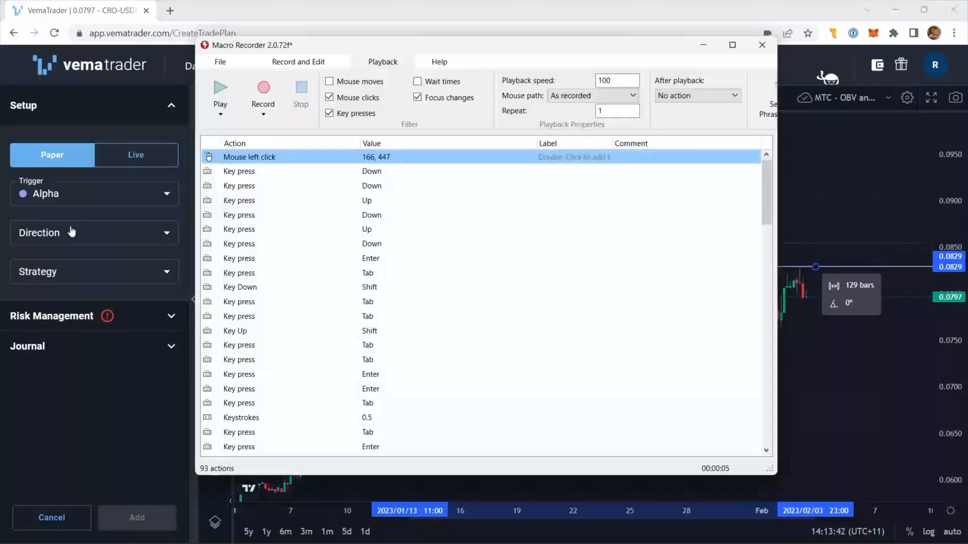
pyautogui.click(233, 157)
pyautogui.click(228, 93)
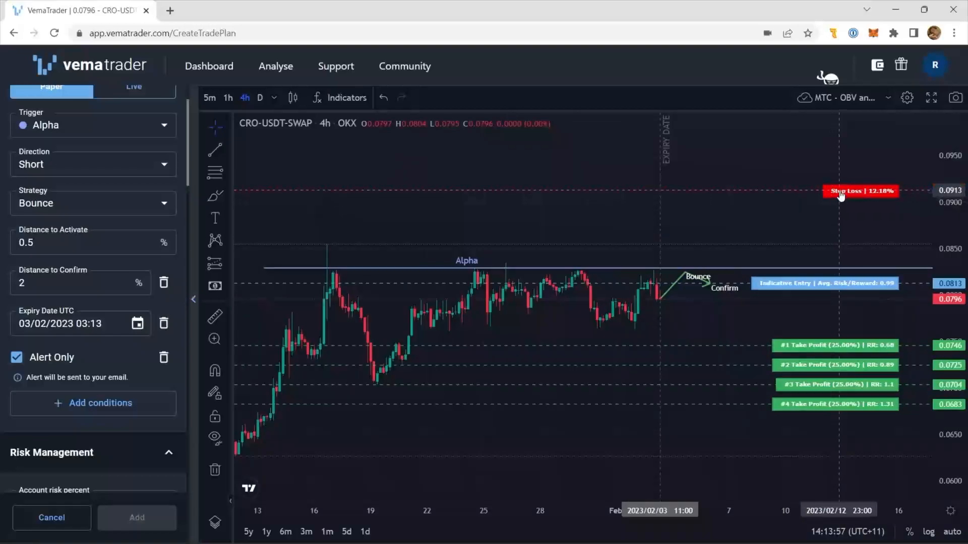
# - Move the stop loss on the chart to about 0.0860 and take profits #1 to #4 to about 0.0771, 0.0734, 0.0669 and 0.0598
pyautogui.moveTo(838, 258); pyautogui.dragTo(839, 257)
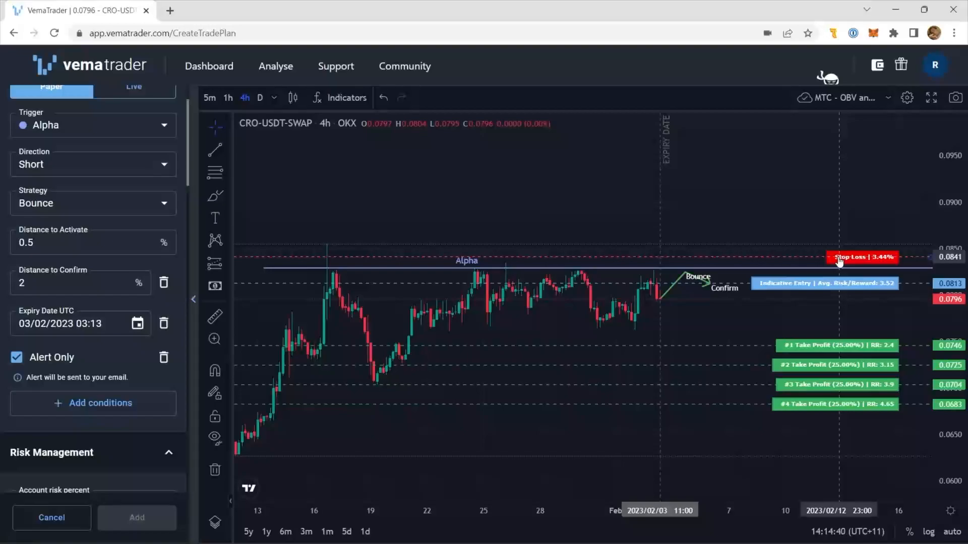
pyautogui.moveTo(811, 346); pyautogui.dragTo(810, 322)
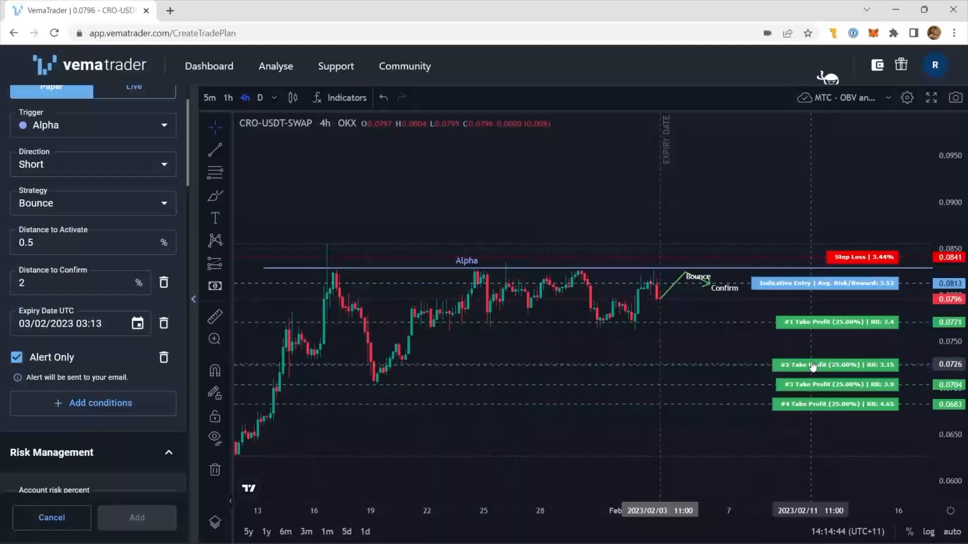
pyautogui.moveTo(811, 365); pyautogui.dragTo(811, 359)
pyautogui.moveTo(846, 257); pyautogui.dragTo(845, 239)
pyautogui.moveTo(847, 404); pyautogui.dragTo(847, 483)
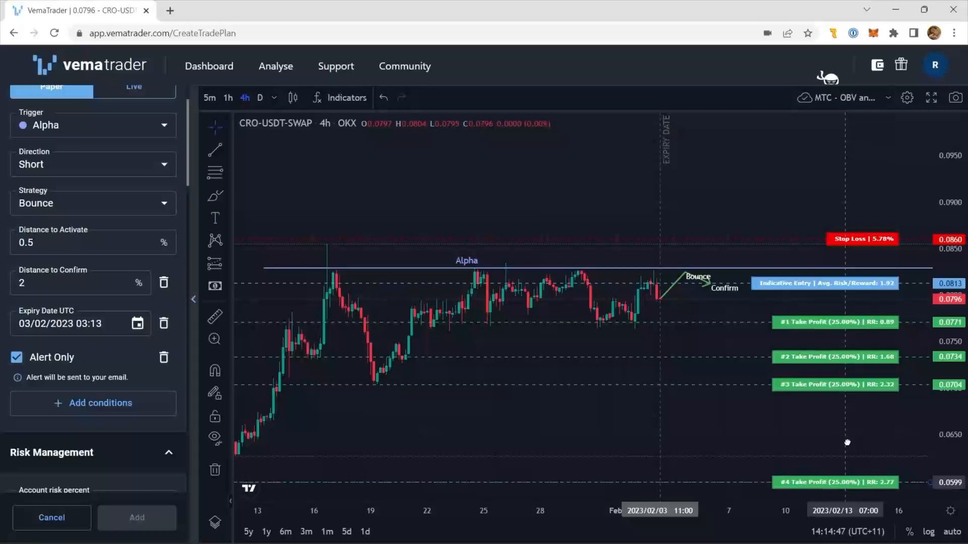
pyautogui.moveTo(832, 388); pyautogui.dragTo(830, 421)
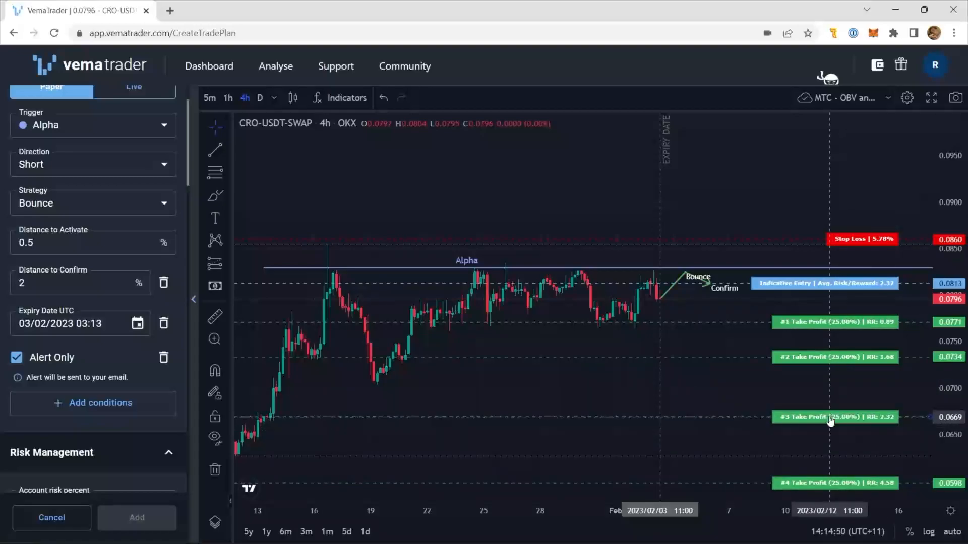